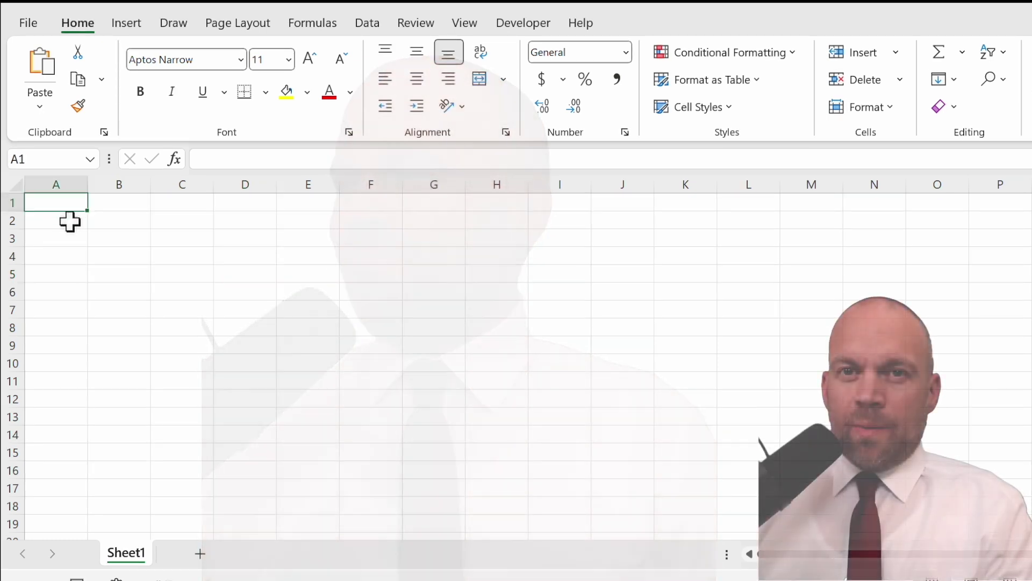
Enter Rent, Utilities, Croceries, Transportation and Entertainment down A2:A6
{"action": "left_click", "coordinate": [69, 221]}
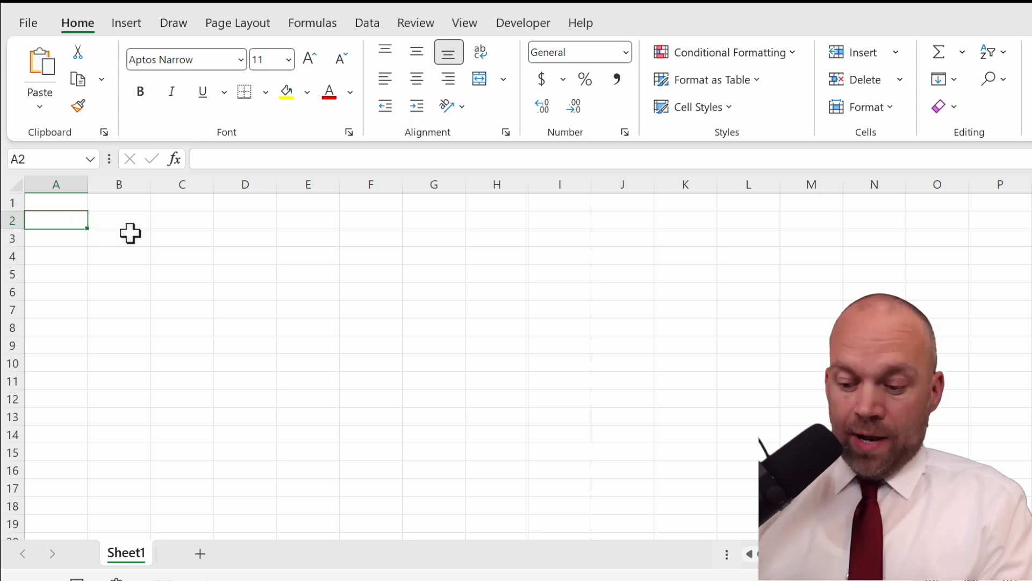
{"action": "type", "text": "Rent Utilities Croceries"}
{"action": "key", "text": "Return"}
{"action": "type", "text": "Transportation"}
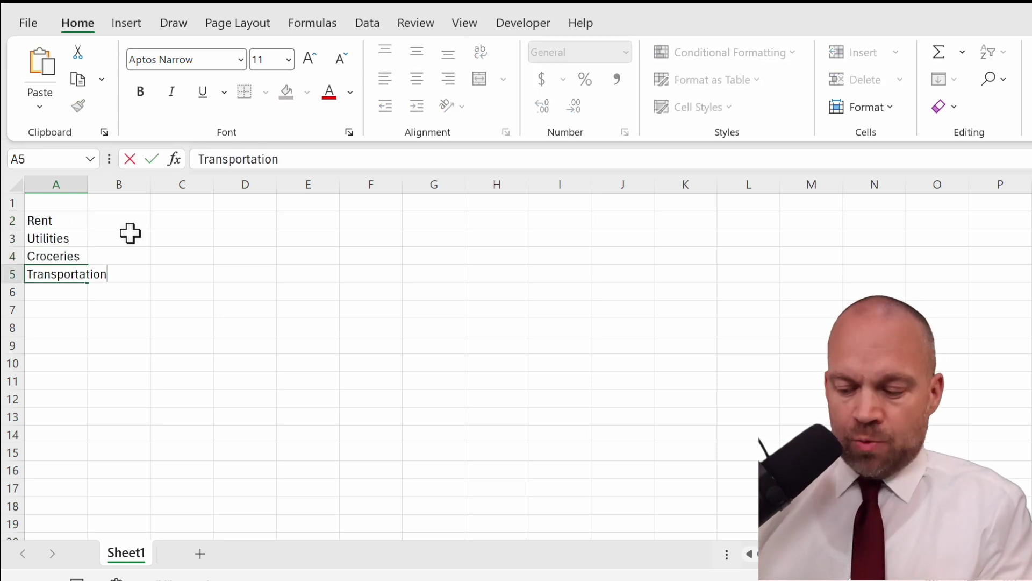
{"action": "key", "text": "Return"}
{"action": "type", "text": "Entertainment"}
{"action": "key", "text": "Return"}
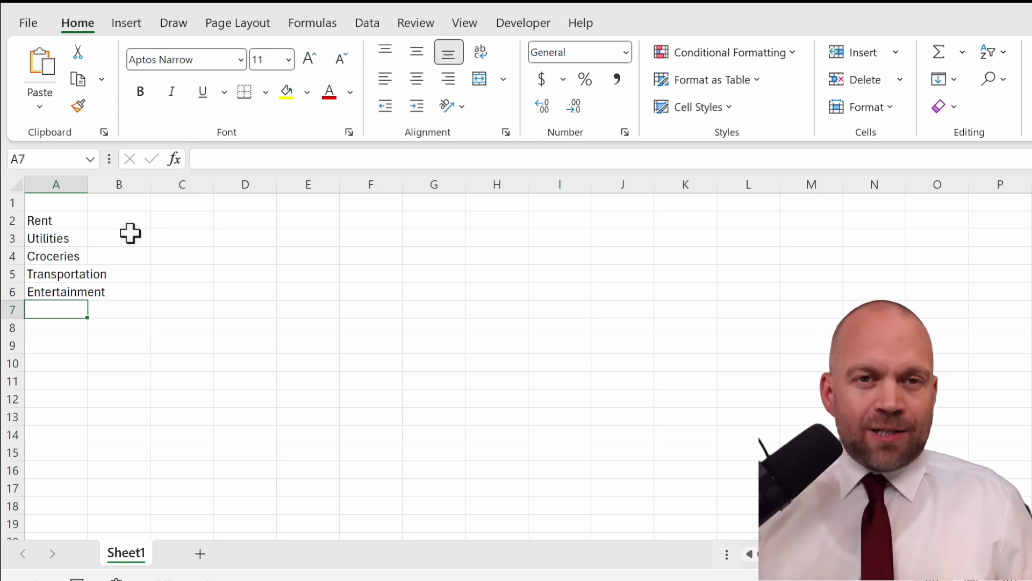
Fill month headers January through December across B1:M1 and auto-fit columns B–M
{"action": "left_click", "coordinate": [132, 227]}
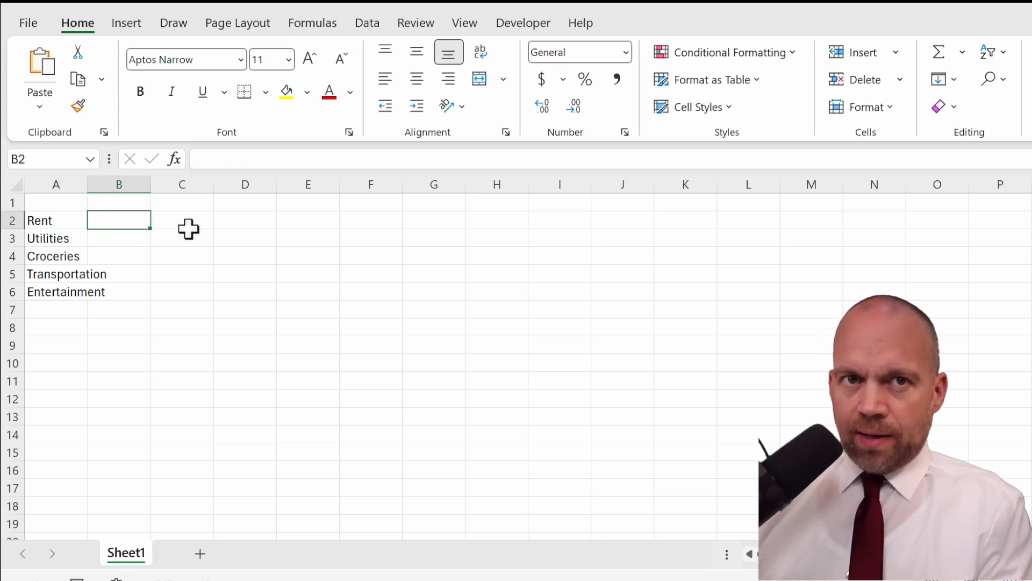
{"action": "key", "text": "Up"}
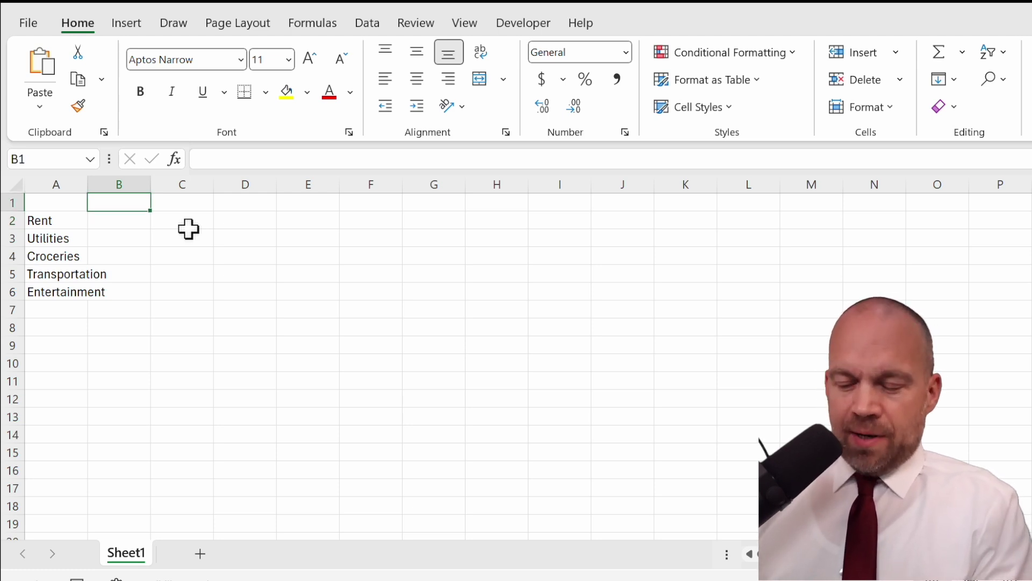
{"action": "type", "text": "Janua"}
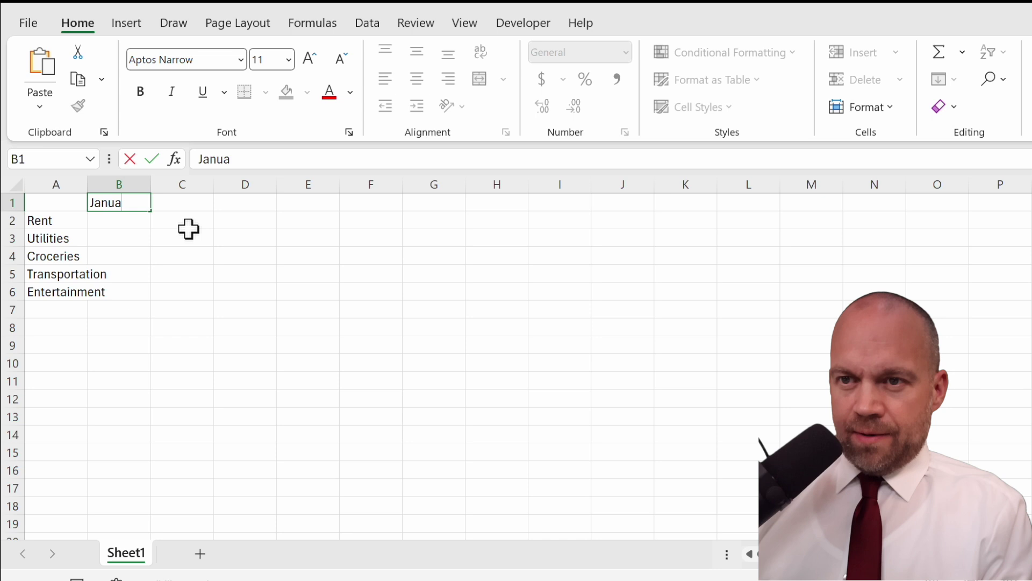
{"action": "type", "text": "ry"}
{"action": "key", "text": "ctrl+Return"}
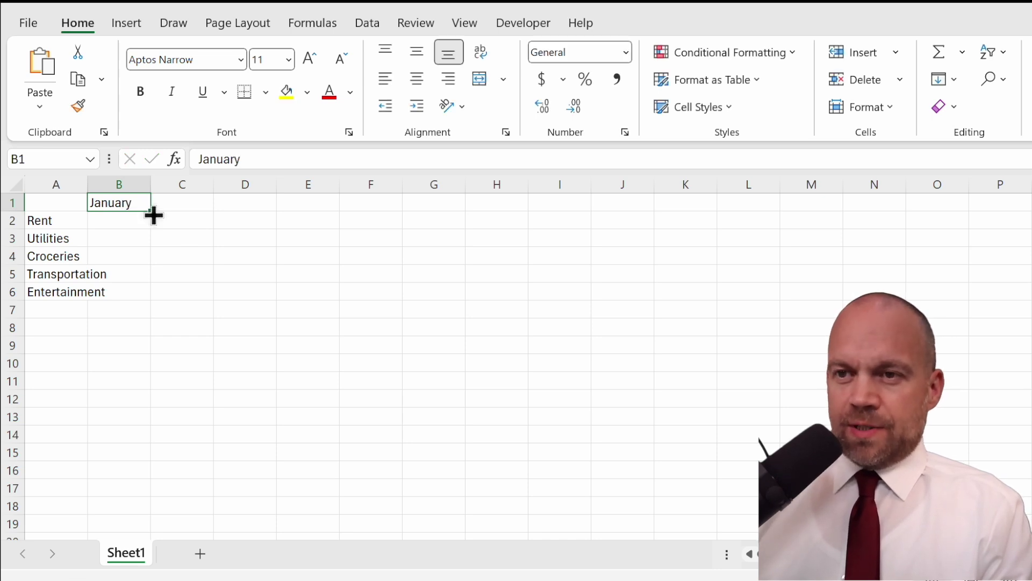
{"action": "left_click_drag", "start_coordinate": [154, 215], "coordinate": [826, 209]}
{"action": "left_click", "coordinate": [684, 269]}
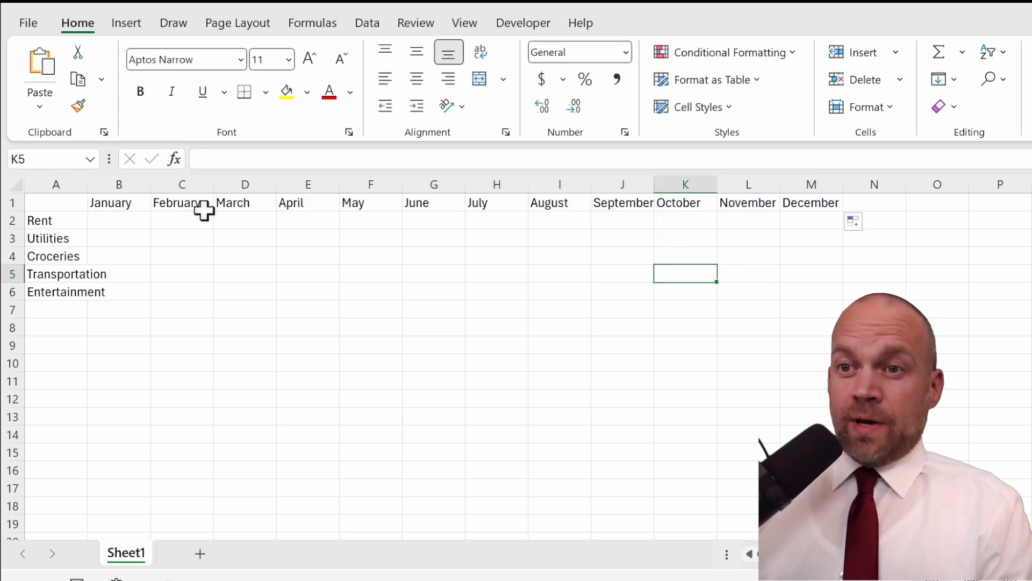
{"action": "left_click_drag", "start_coordinate": [138, 178], "coordinate": [838, 184]}
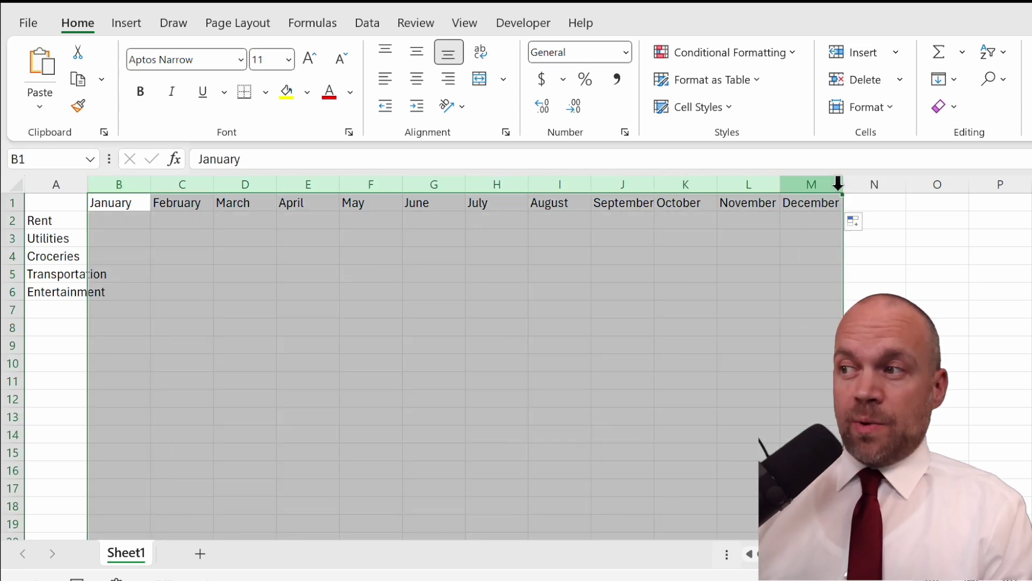
{"action": "double_click", "coordinate": [844, 186]}
{"action": "left_click", "coordinate": [461, 277]}
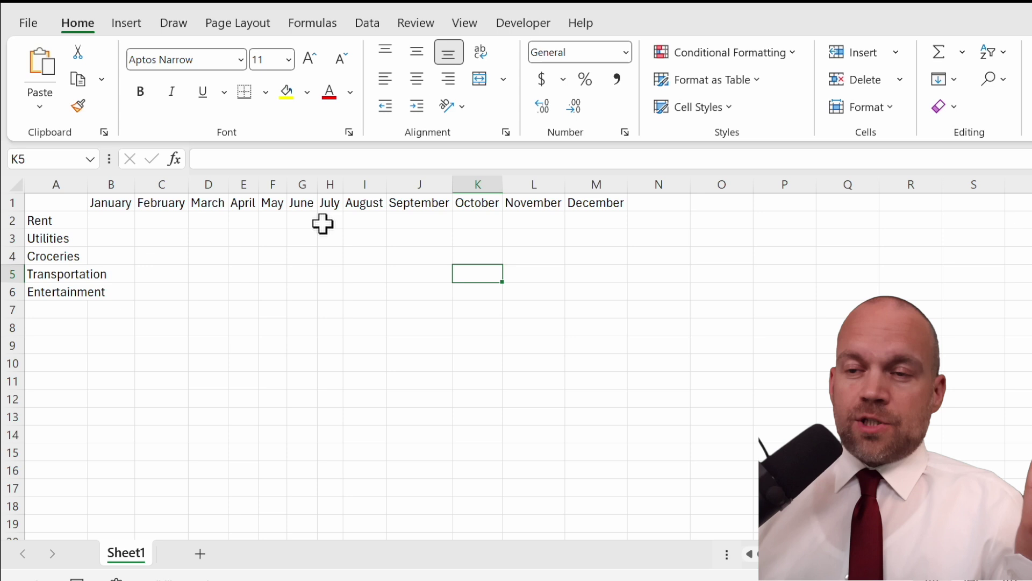
Insert an Income row above Rent and auto-fit column A
{"action": "left_click", "coordinate": [157, 221]}
{"action": "key", "text": "shift+space"}
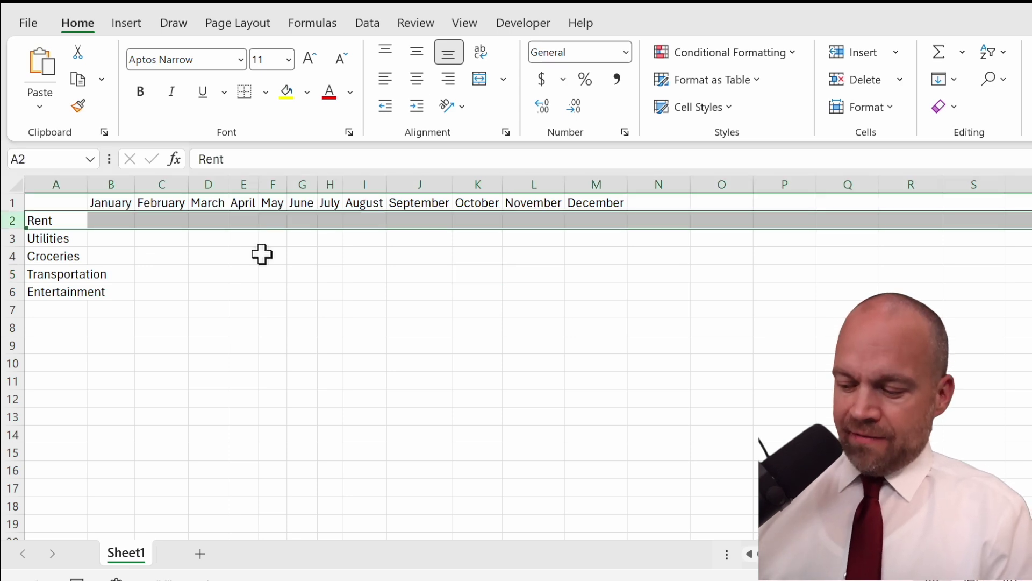
{"action": "key", "text": "ctrl+shift+plus"}
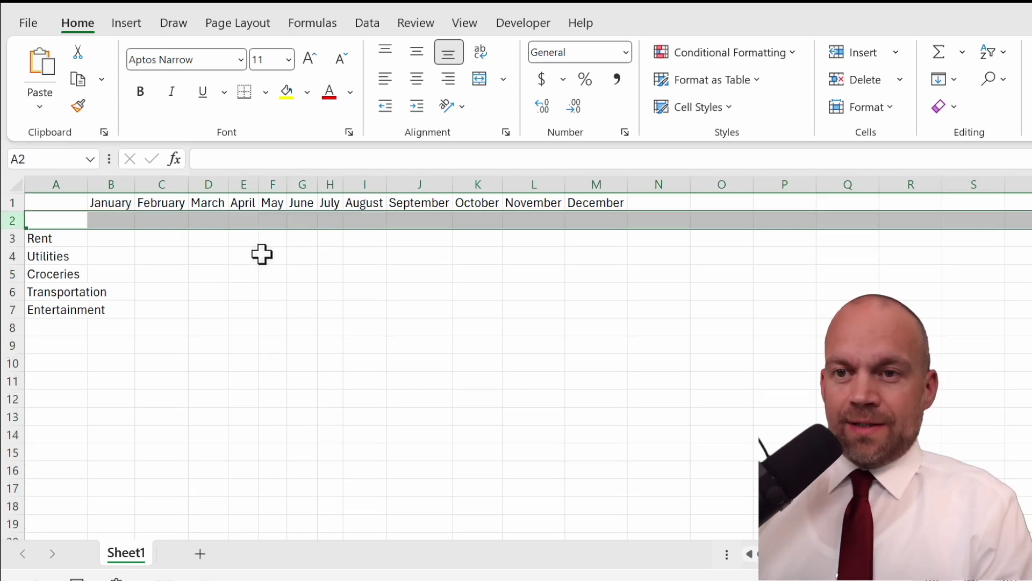
{"action": "type", "text": "Income"}
{"action": "double_click", "coordinate": [88, 187]}
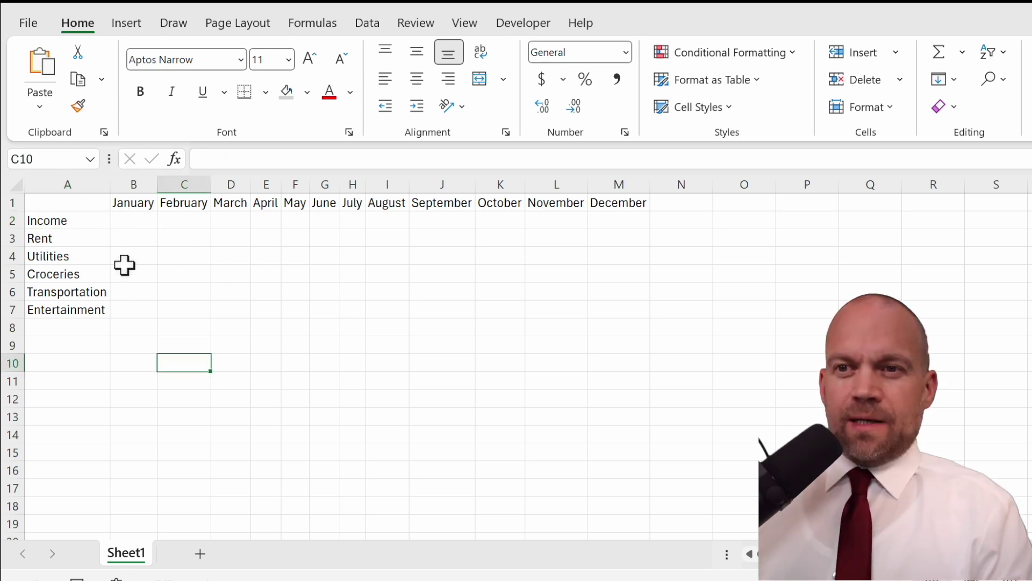
Shade the Income row A2:M2 with a grey fill
{"action": "left_click_drag", "start_coordinate": [65, 221], "coordinate": [599, 220]}
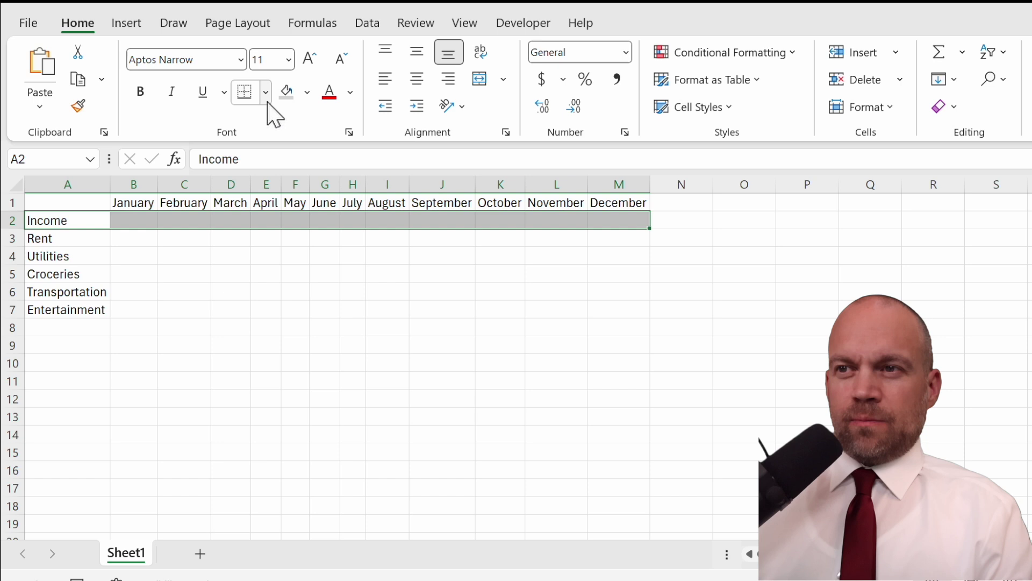
{"action": "left_click", "coordinate": [287, 96]}
{"action": "left_click", "coordinate": [223, 329]}
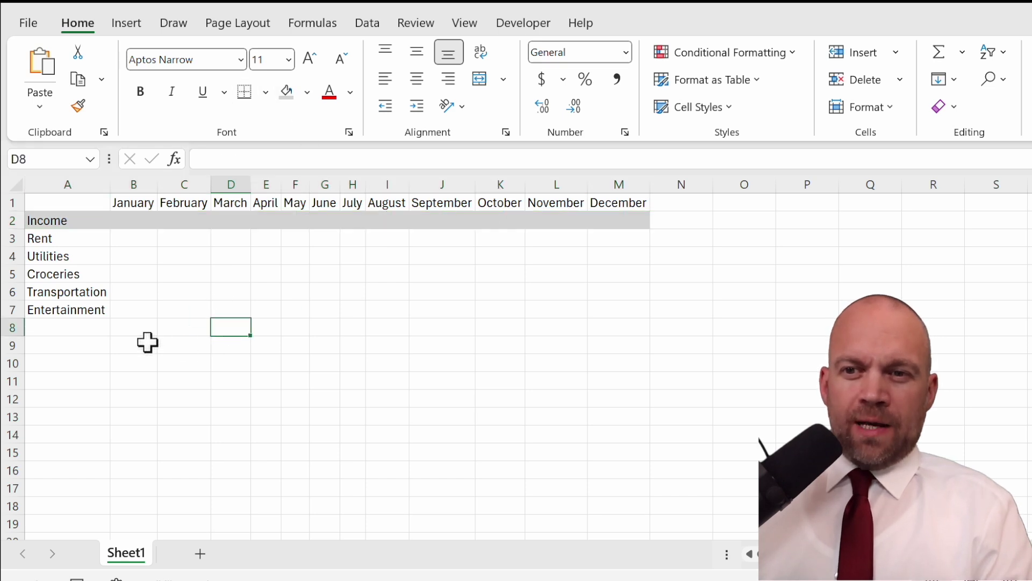
Add the labels Total Expenses in A9 and Net Savings in A10
{"action": "left_click", "coordinate": [68, 346]}
{"action": "left_click_drag", "start_coordinate": [66, 238], "coordinate": [80, 310]}
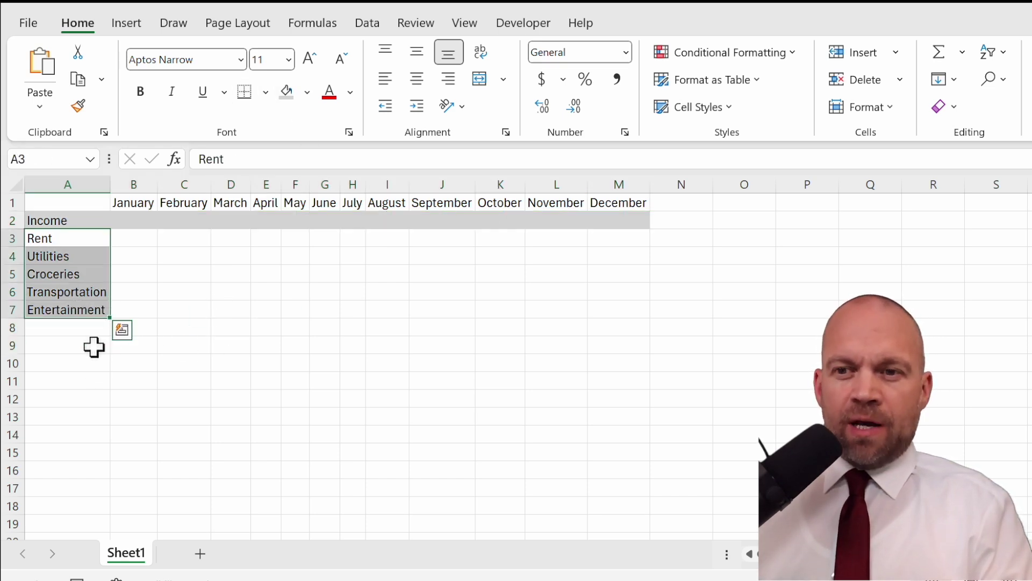
{"action": "left_click", "coordinate": [76, 345]}
{"action": "type", "text": "To"}
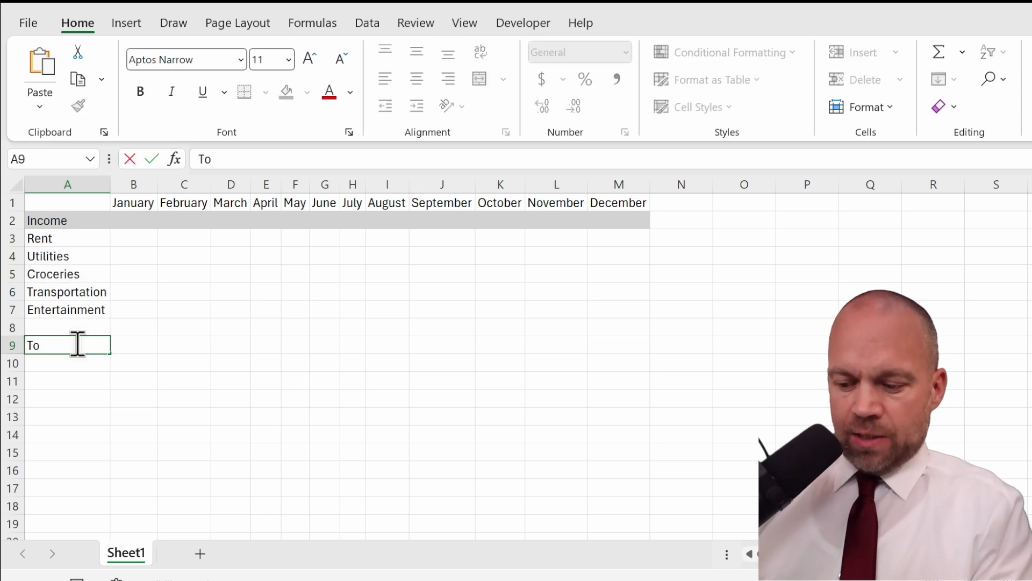
{"action": "type", "text": "tal Expenses"}
{"action": "key", "text": "Return"}
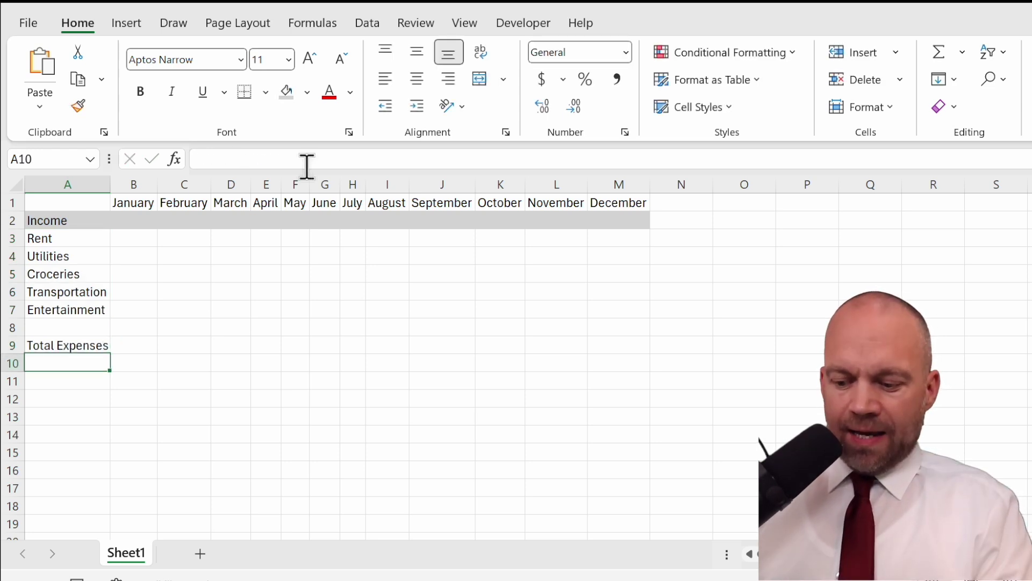
{"action": "type", "text": "Net Sa"}
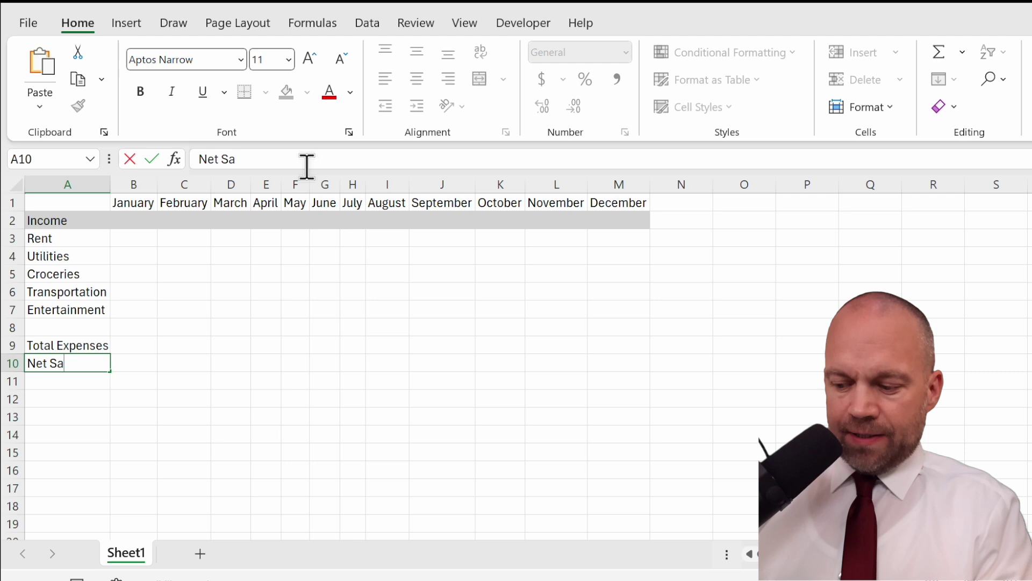
{"action": "type", "text": "vings"}
{"action": "left_click", "coordinate": [152, 159]}
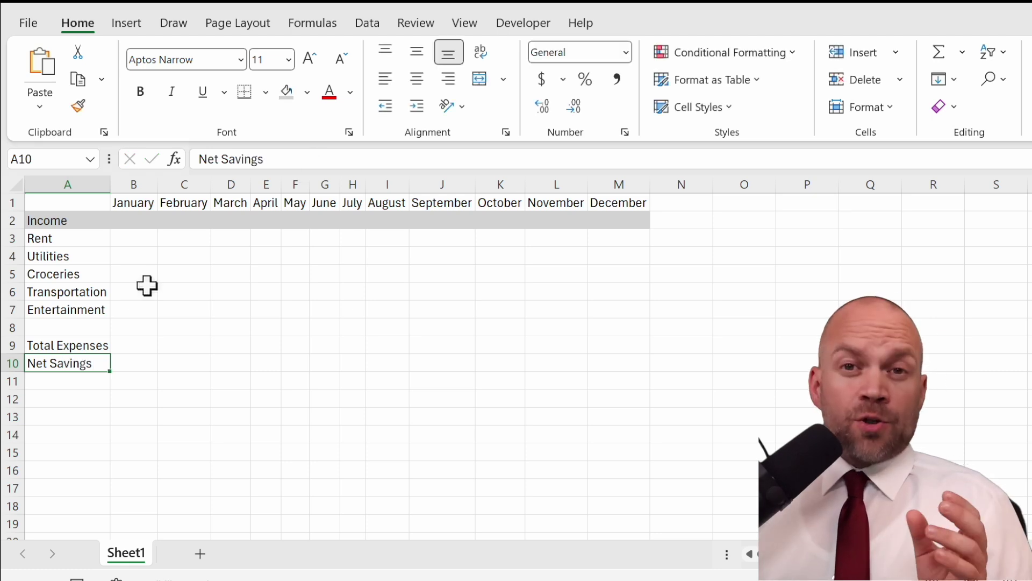
Generate a RANDBETWEEN Income in B2, then keep it as the static value 1871
{"action": "left_click", "coordinate": [127, 251]}
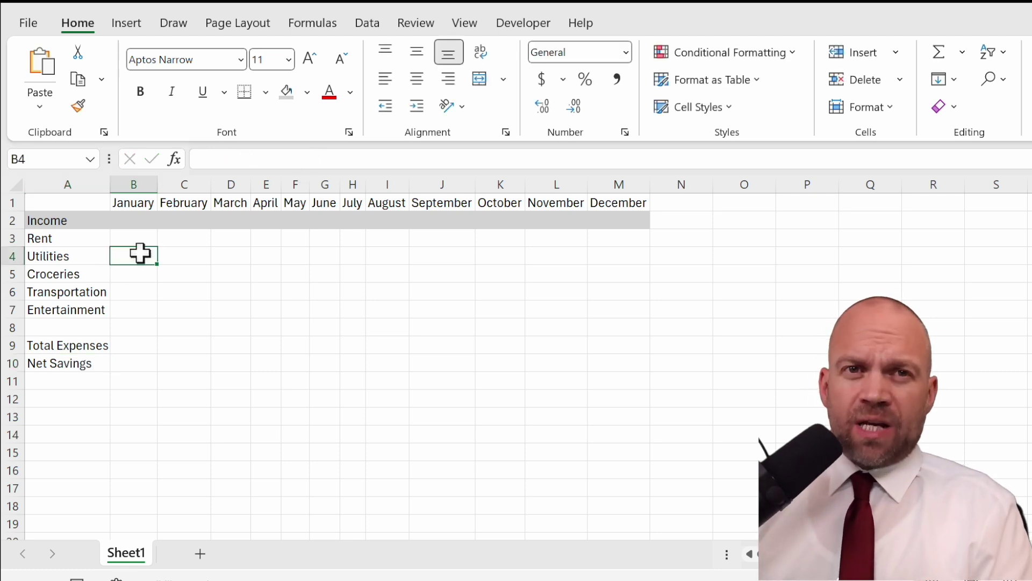
{"action": "left_click", "coordinate": [132, 223]}
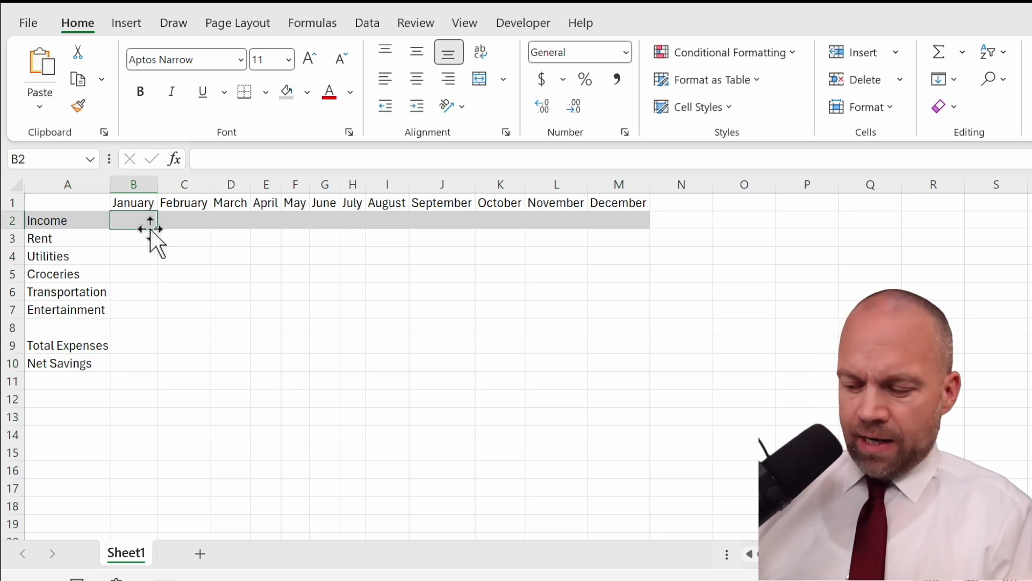
{"action": "type", "text": "=rand"}
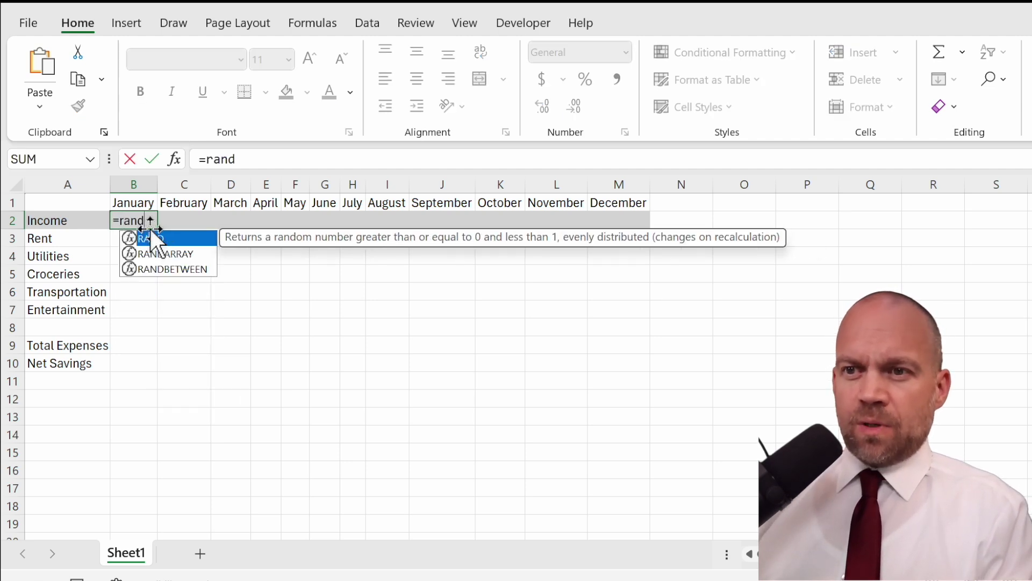
{"action": "double_click", "coordinate": [182, 269]}
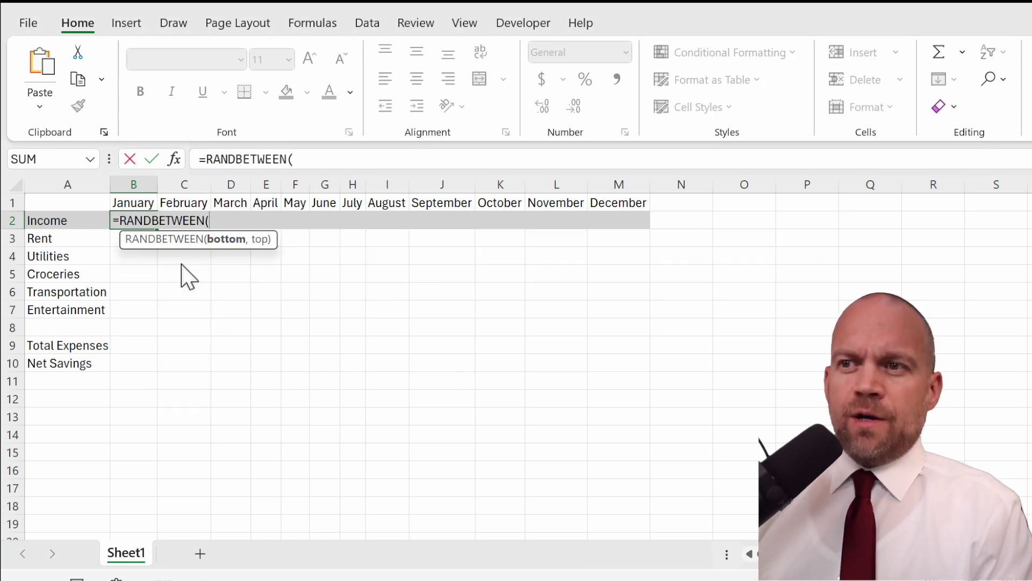
{"action": "left_click", "coordinate": [308, 159]}
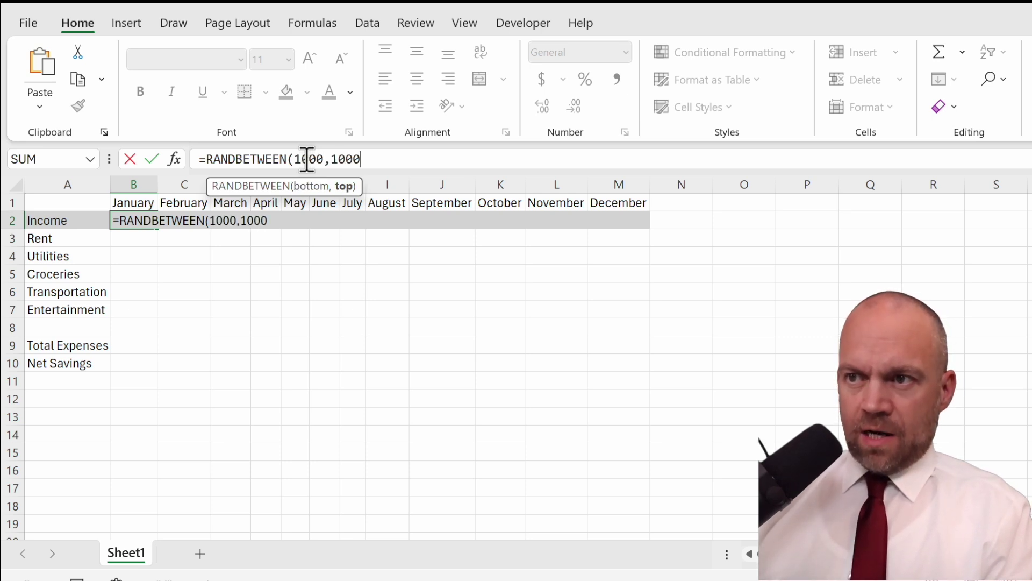
{"action": "key", "text": "Return"}
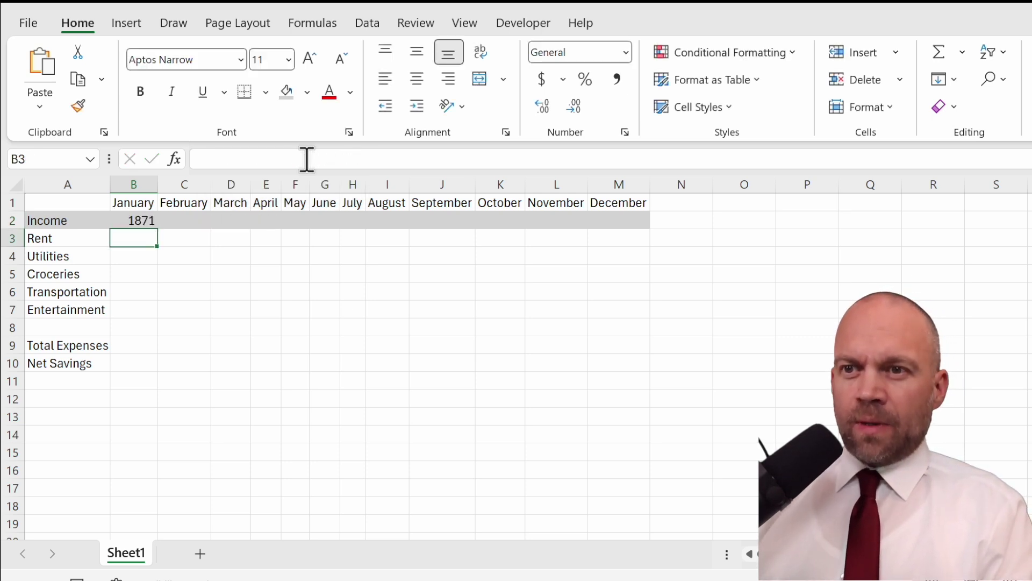
{"action": "key", "text": "Up"}
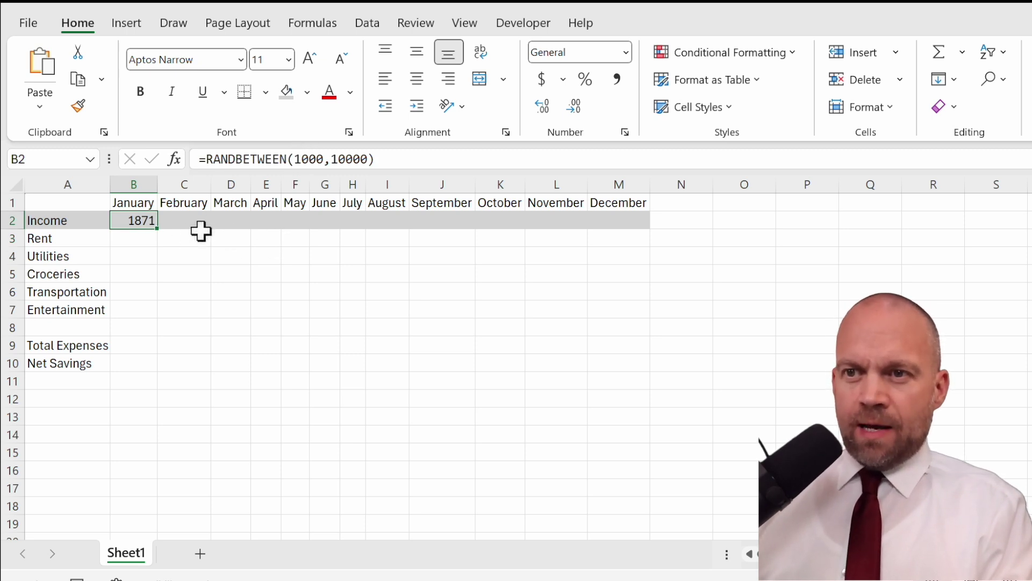
{"action": "key", "text": "ctrl+c"}
{"action": "right_click", "coordinate": [136, 222]}
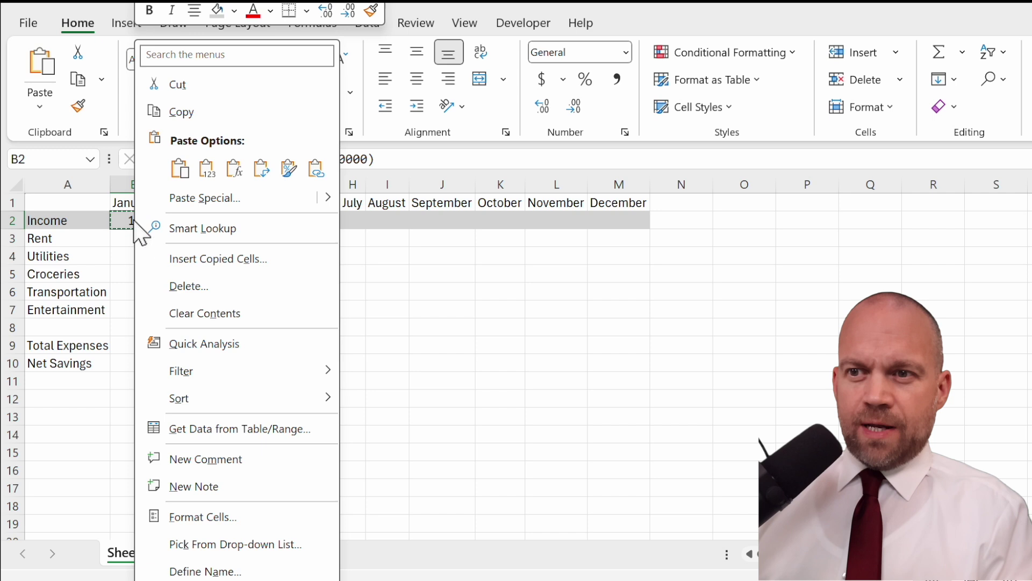
{"action": "left_click", "coordinate": [207, 170]}
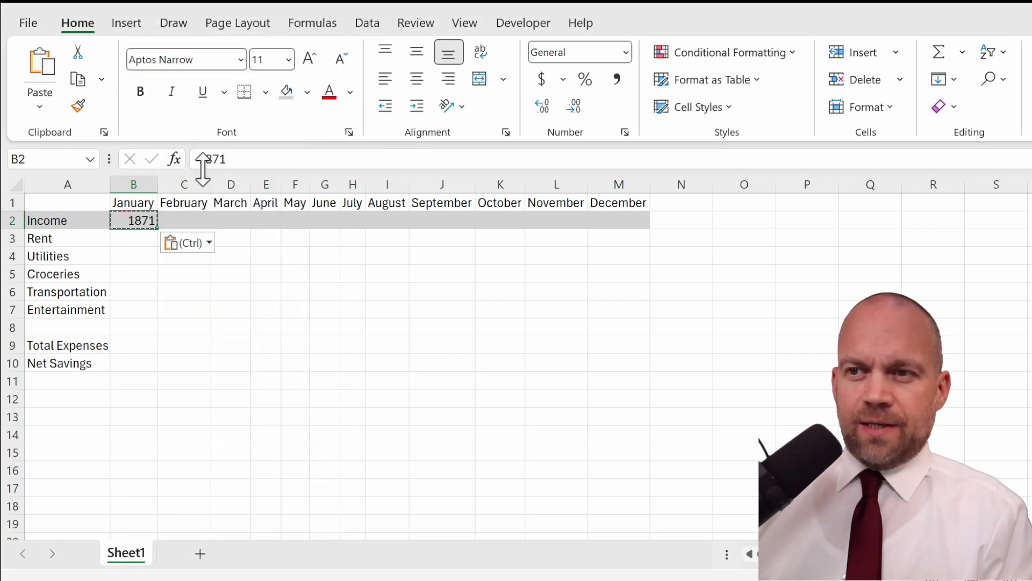
Paste 1871 into the February–December Income cells C2:M2
{"action": "left_click", "coordinate": [188, 289]}
{"action": "left_click", "coordinate": [138, 222]}
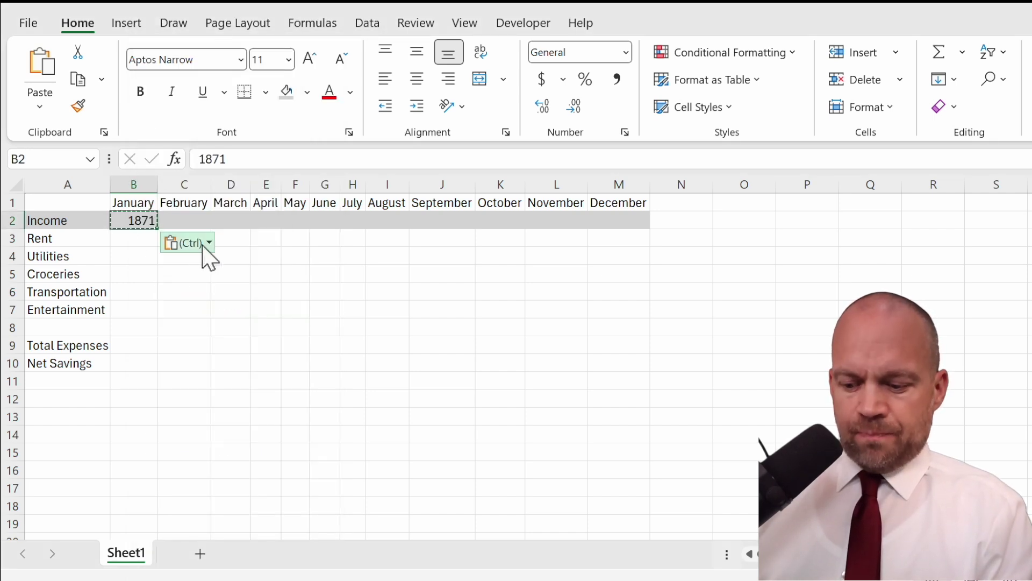
{"action": "left_click", "coordinate": [190, 217]}
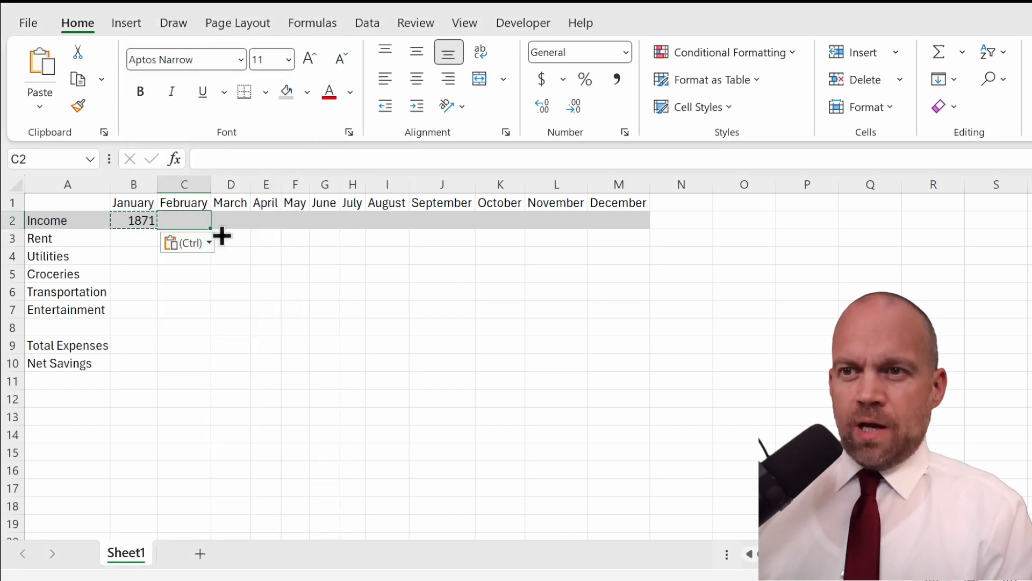
{"action": "left_click", "coordinate": [152, 221]}
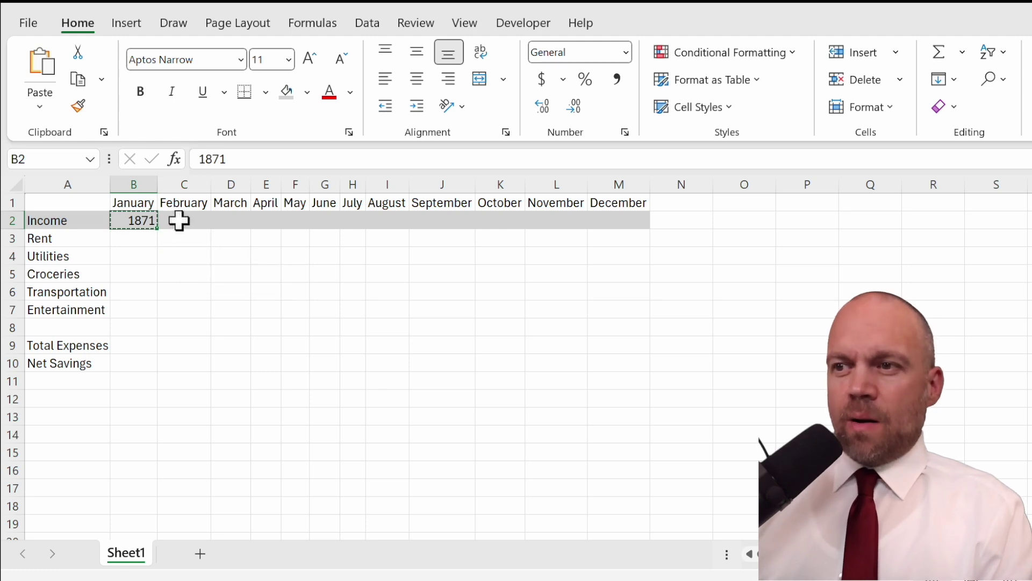
{"action": "left_click_drag", "start_coordinate": [179, 221], "coordinate": [617, 219]}
{"action": "key", "text": "ctrl+v"}
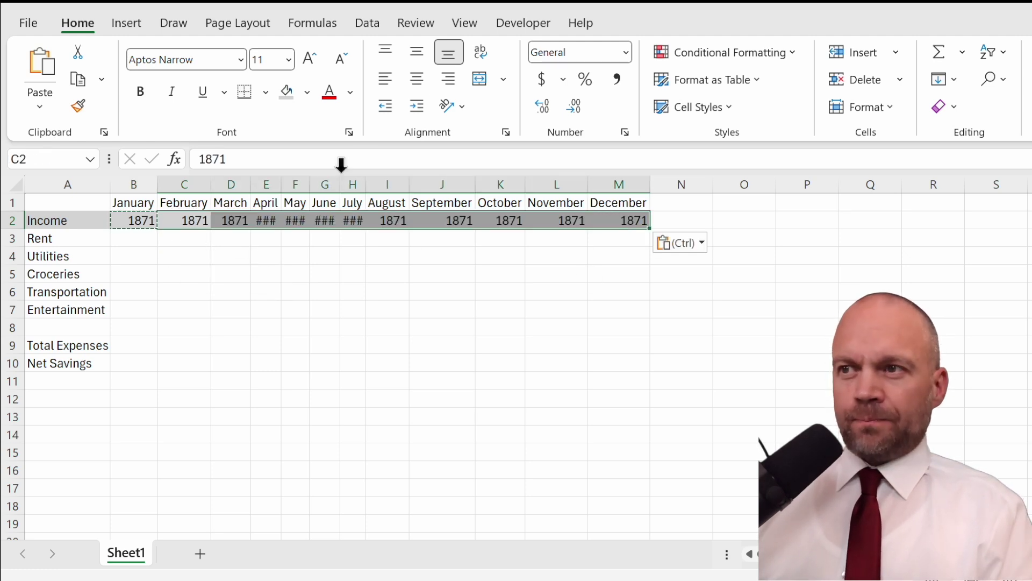
Format Income B2:M2 as € German (Germany) accounting, showing 1,871.00 €
{"action": "left_click_drag", "start_coordinate": [140, 222], "coordinate": [609, 223]}
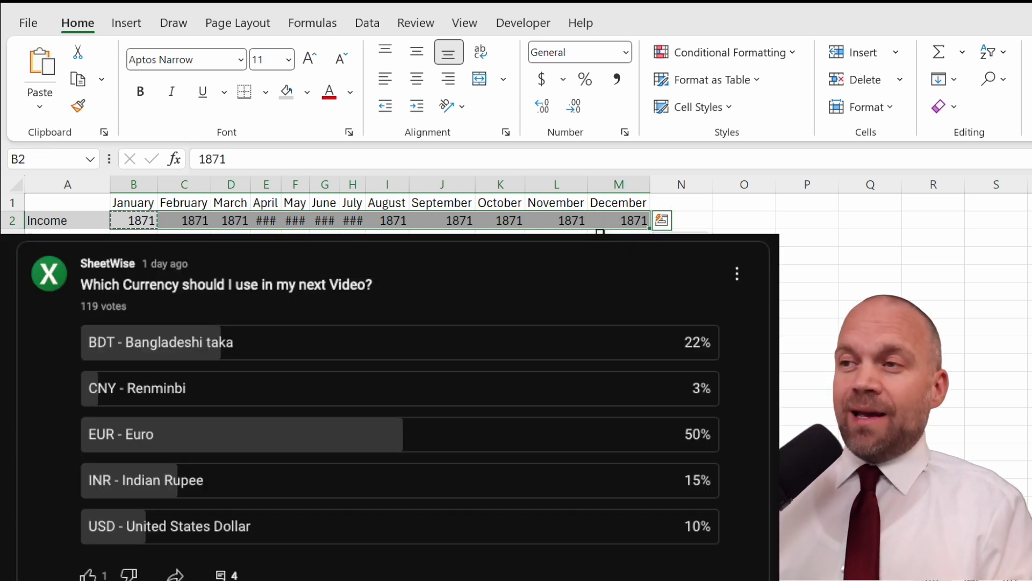
{"action": "left_click", "coordinate": [563, 80]}
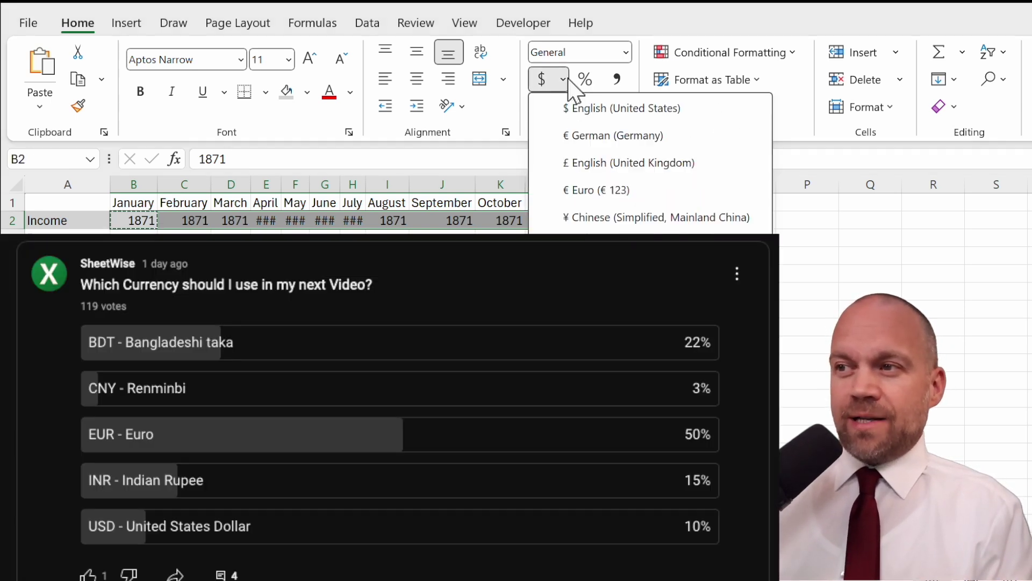
{"action": "left_click", "coordinate": [631, 137]}
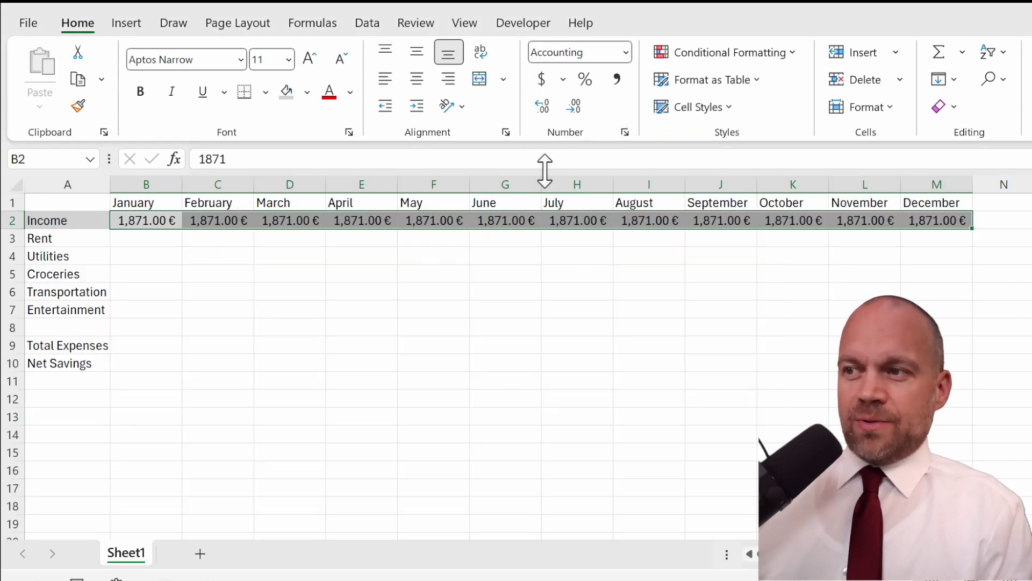
Enter =RANDBETWEEN(700,1000) as January's Rent in B3
{"action": "left_click", "coordinate": [535, 238]}
{"action": "left_click", "coordinate": [433, 363]}
{"action": "left_click", "coordinate": [143, 242]}
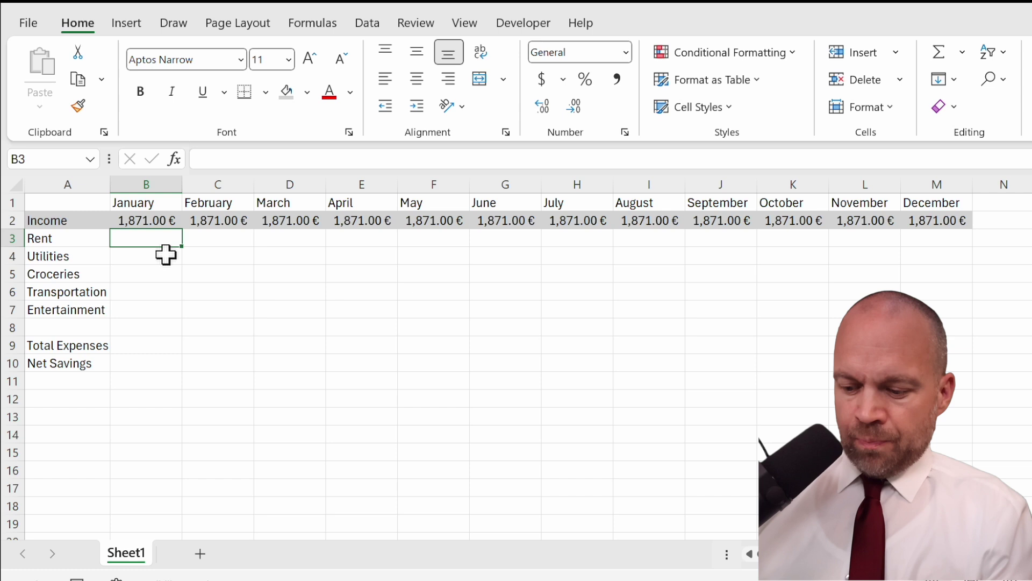
{"action": "type", "text": "=rand"}
{"action": "double_click", "coordinate": [180, 289]}
{"action": "type", "text": "70"}
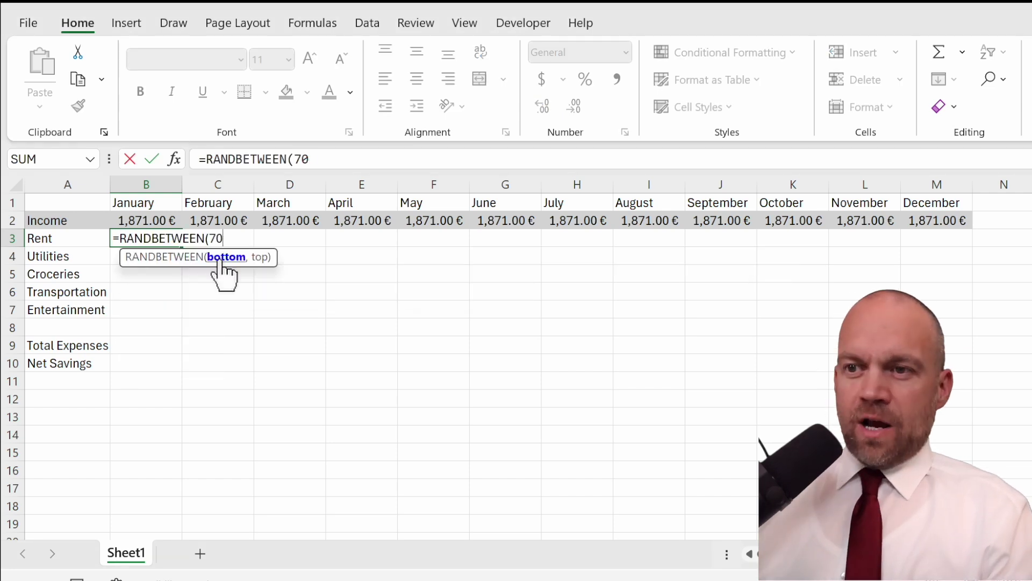
{"action": "type", "text": "0,1000"}
{"action": "key", "text": "Return"}
Enter January's Utilities, Groceries, Transportation and Entertainment amounts (250, 250, 50, 10)
{"action": "type", "text": "250"}
{"action": "key", "text": "Return"}
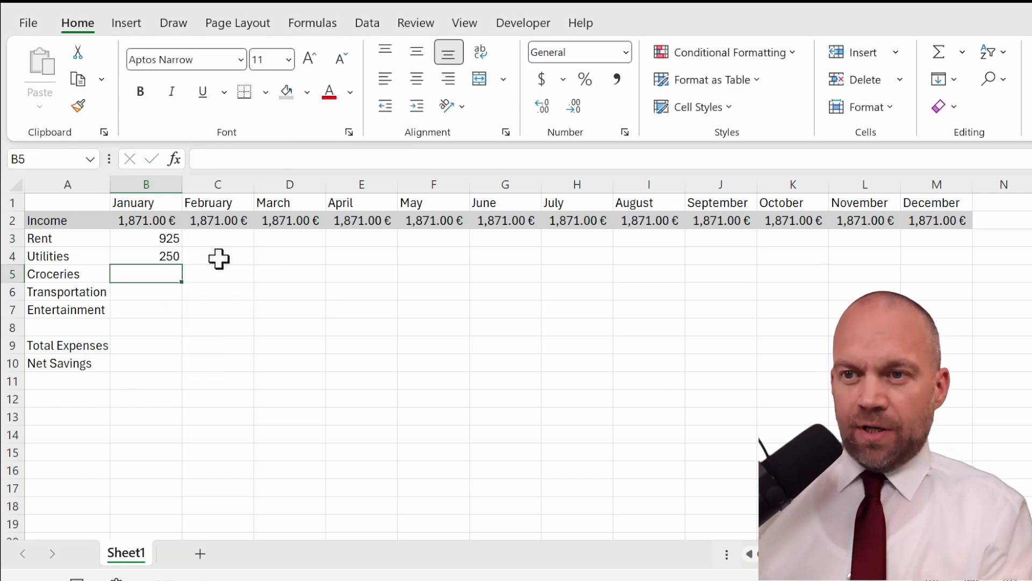
{"action": "type", "text": "2"}
{"action": "type", "text": "250"}
{"action": "key", "text": "Return"}
{"action": "type", "text": "50"}
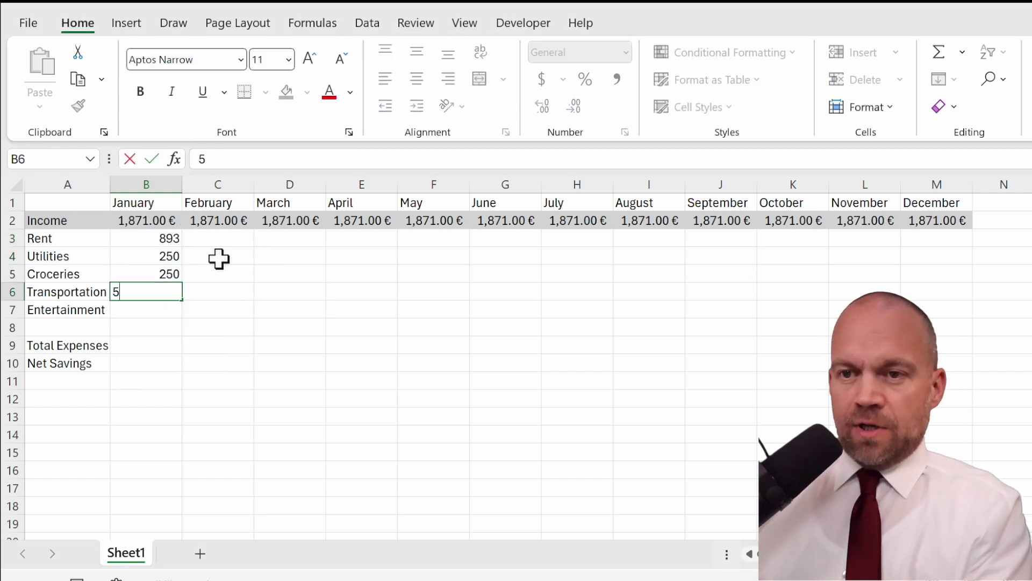
{"action": "key", "text": "Return"}
{"action": "type", "text": "10"}
{"action": "key", "text": "Return"}
Apply € accounting format to January's expenses B3:B7
{"action": "left_click_drag", "start_coordinate": [156, 238], "coordinate": [178, 309]}
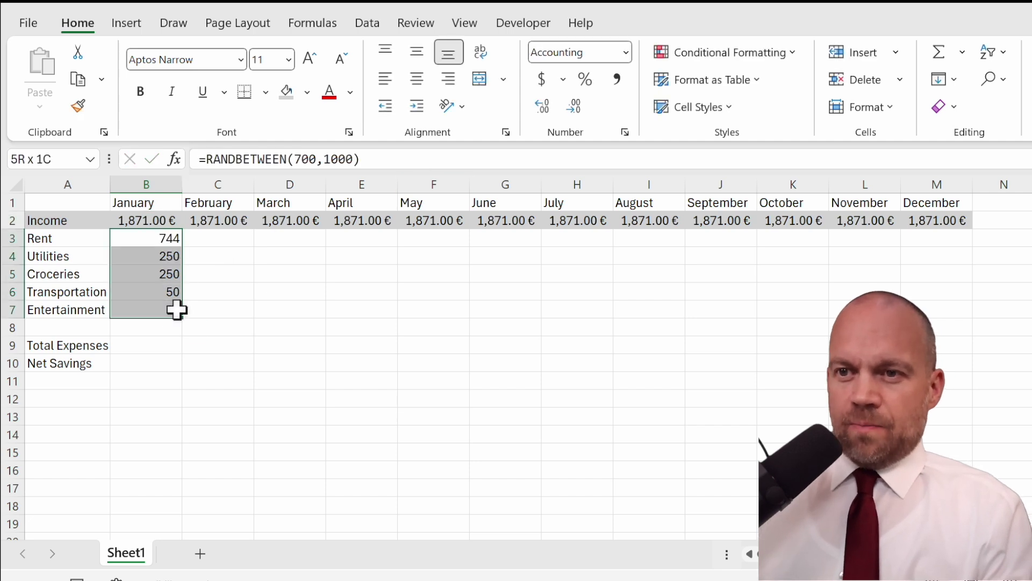
{"action": "left_click", "coordinate": [563, 79]}
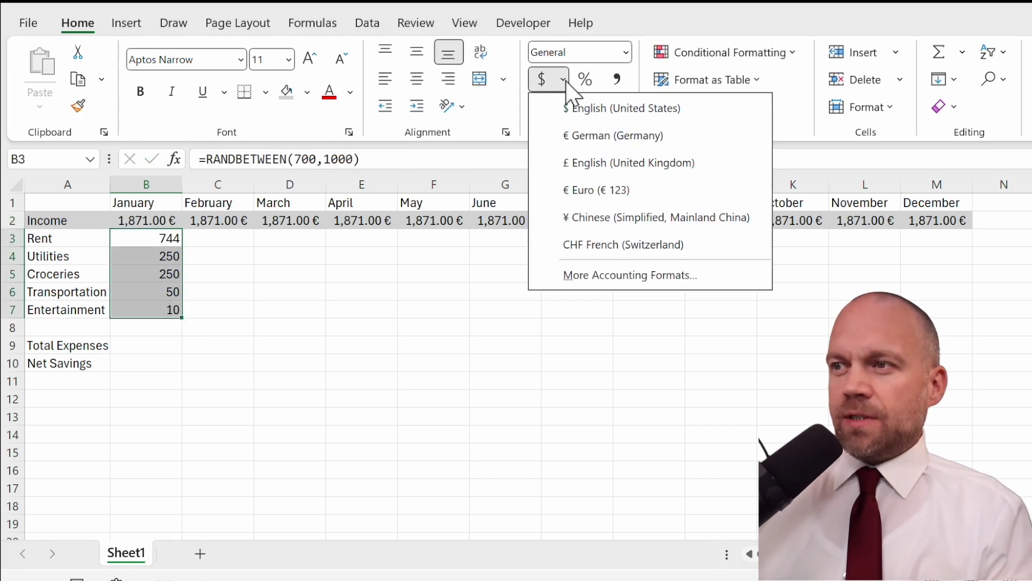
{"action": "left_click", "coordinate": [585, 134]}
Extend January's expense amounts across February and March
{"action": "left_click", "coordinate": [200, 296]}
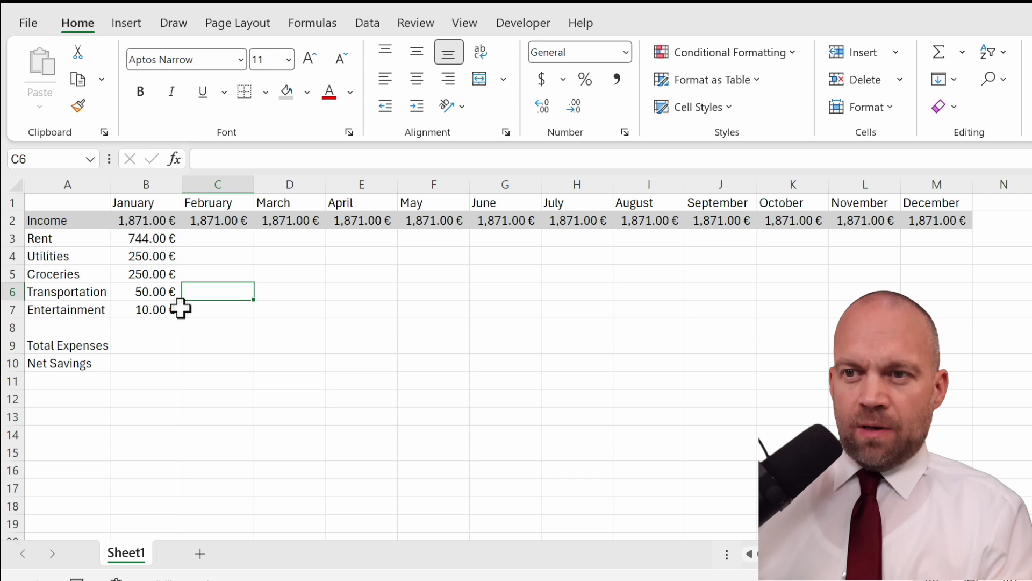
{"action": "left_click_drag", "start_coordinate": [152, 238], "coordinate": [364, 308]}
{"action": "left_click", "coordinate": [366, 308]}
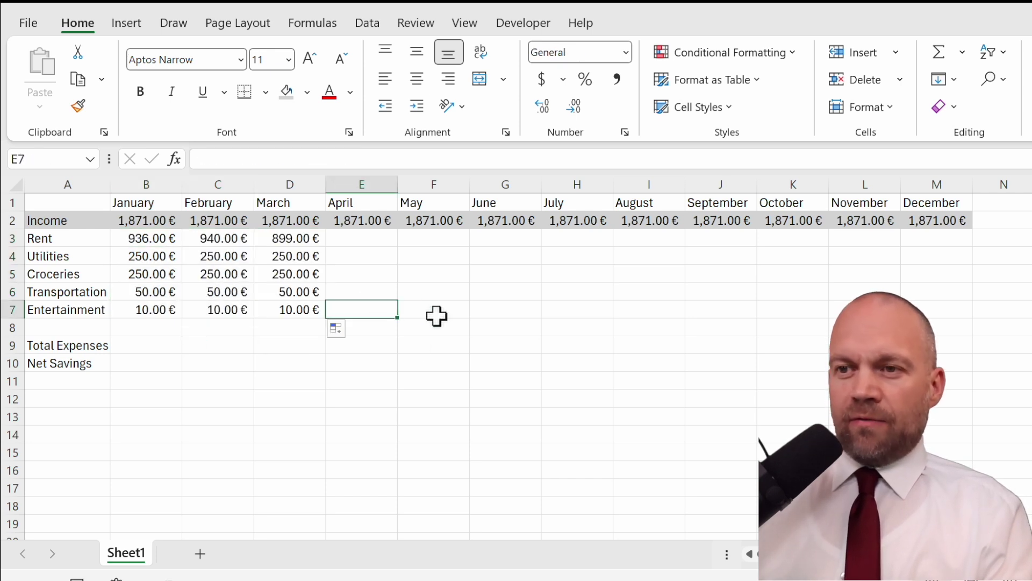
{"action": "left_click_drag", "start_coordinate": [362, 238], "coordinate": [277, 337]}
{"action": "left_click", "coordinate": [285, 363]}
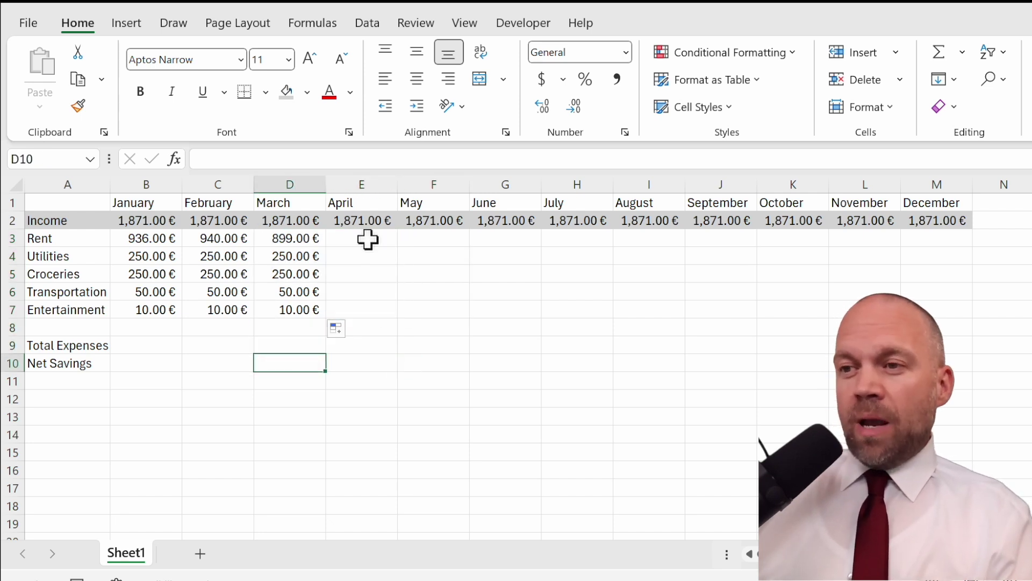
{"action": "left_click_drag", "start_coordinate": [369, 238], "coordinate": [371, 310]}
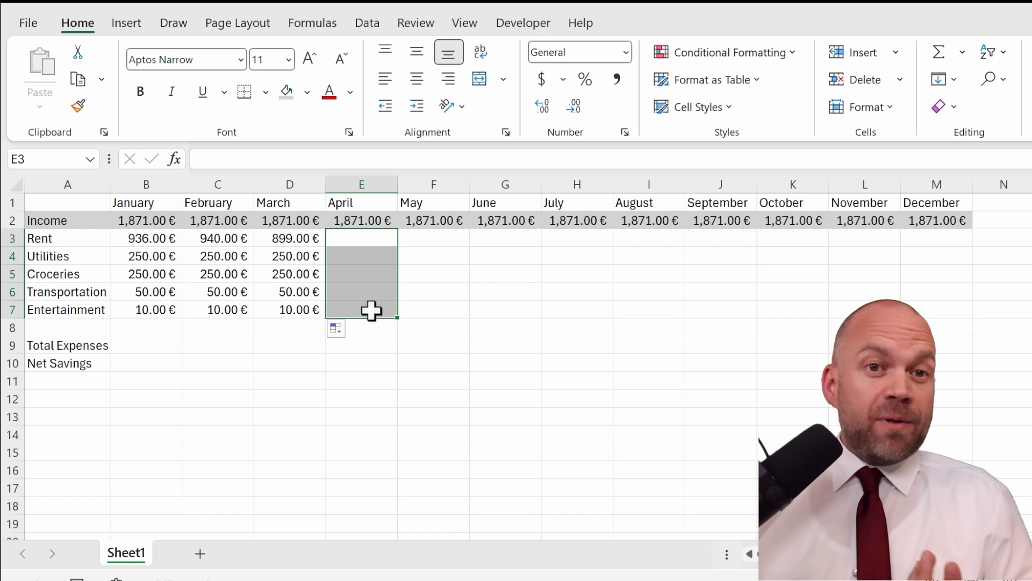
Sum B3:B7 into Total Expenses in B9 and fill it through December
{"action": "left_click", "coordinate": [146, 344]}
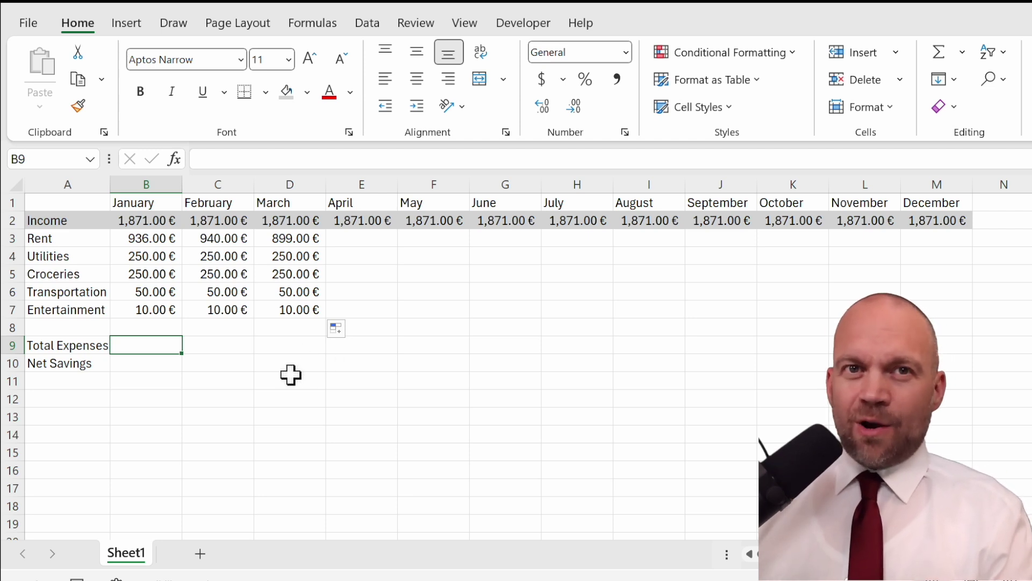
{"action": "type", "text": "=sum"}
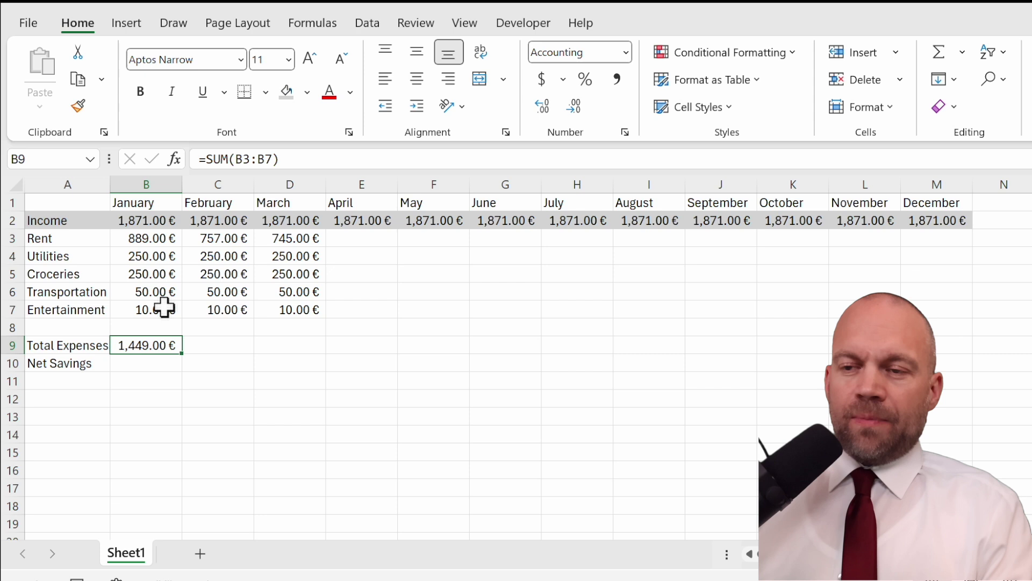
{"action": "left_click_drag", "start_coordinate": [183, 355], "coordinate": [799, 348]}
{"action": "left_click_drag", "start_coordinate": [970, 363], "coordinate": [968, 364]}
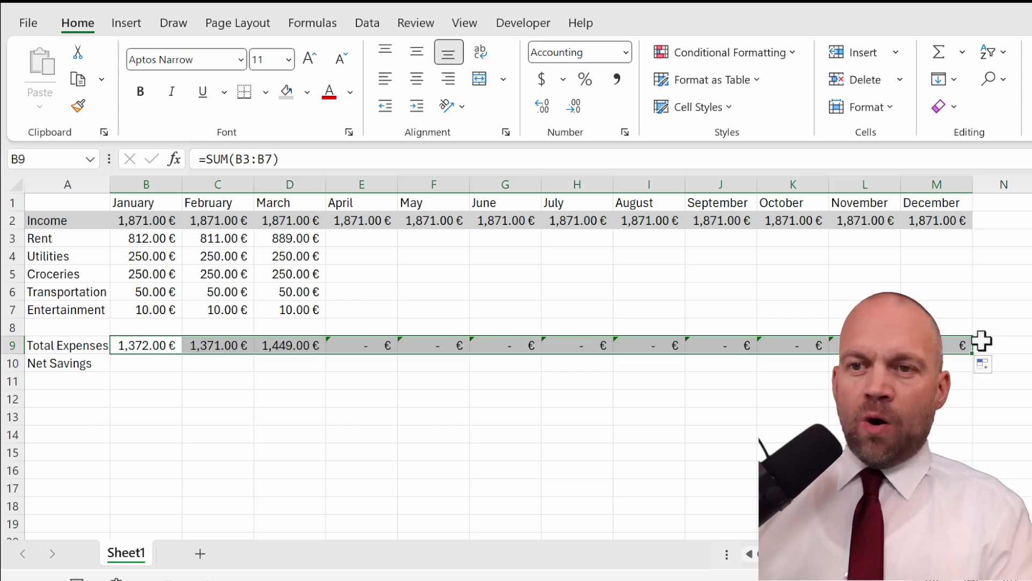
{"action": "left_click", "coordinate": [434, 292]}
Set Net Savings to =B2-B9 in B10 and fill it across all months
{"action": "left_click", "coordinate": [146, 363]}
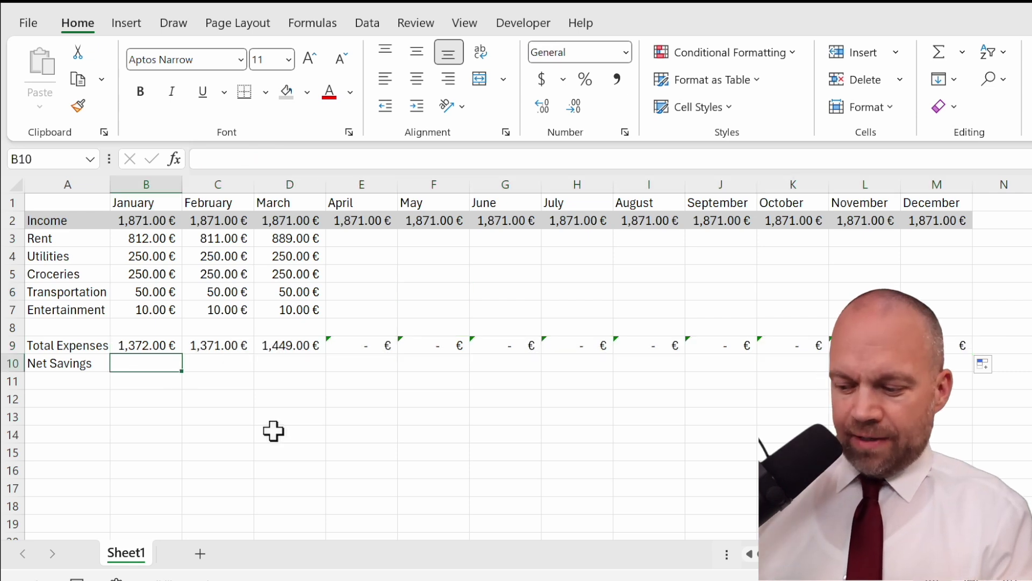
{"action": "type", "text": "="}
{"action": "left_click", "coordinate": [149, 220]}
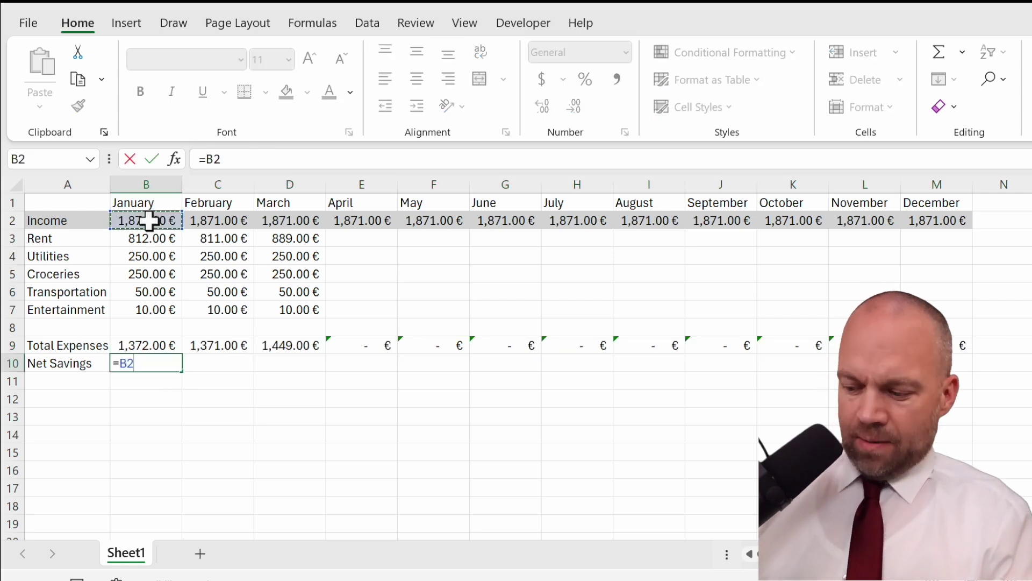
{"action": "type", "text": "-"}
{"action": "left_click", "coordinate": [160, 344]}
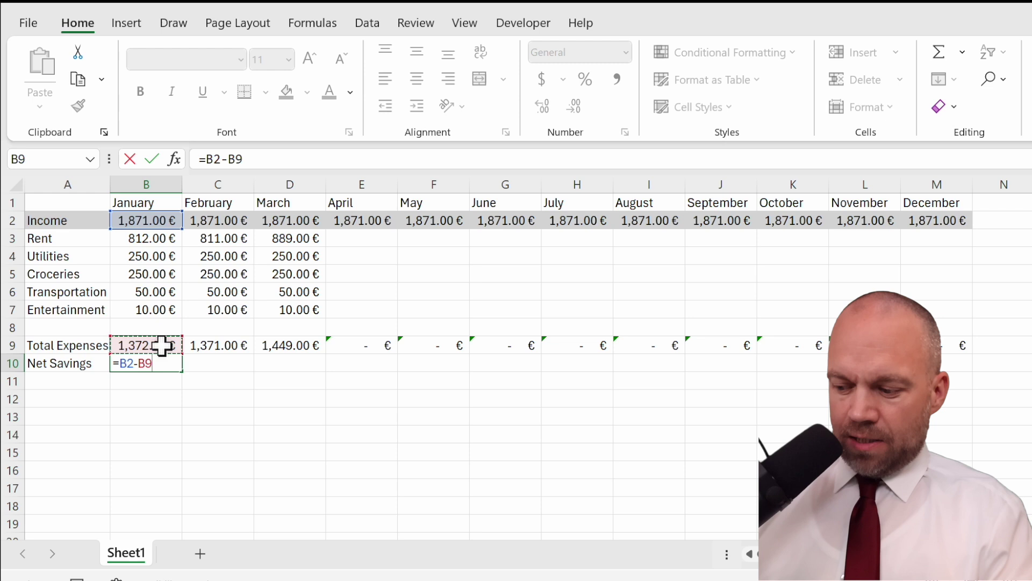
{"action": "key", "text": "Return"}
{"action": "key", "text": "Up"}
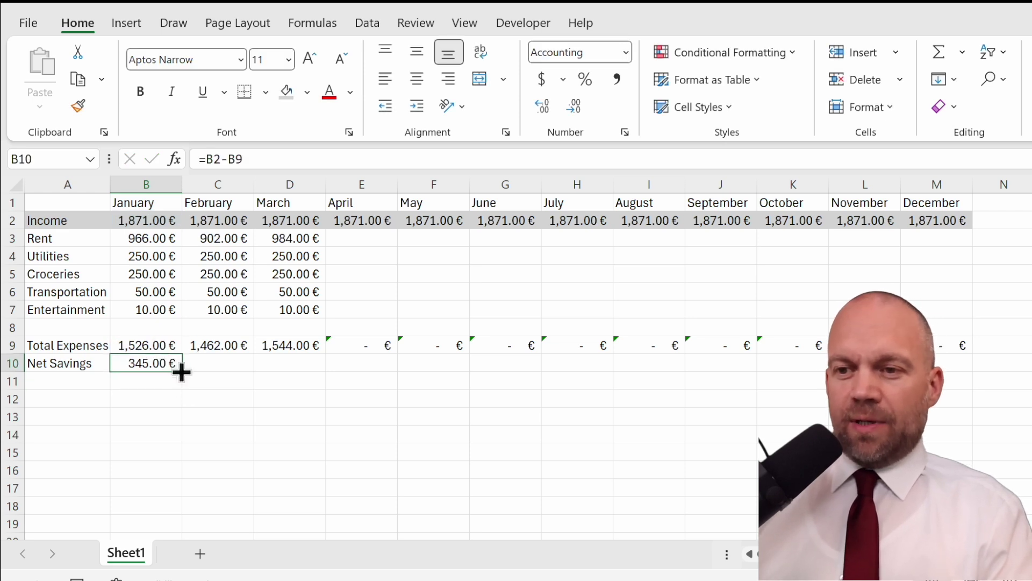
{"action": "left_click_drag", "start_coordinate": [182, 371], "coordinate": [975, 397]}
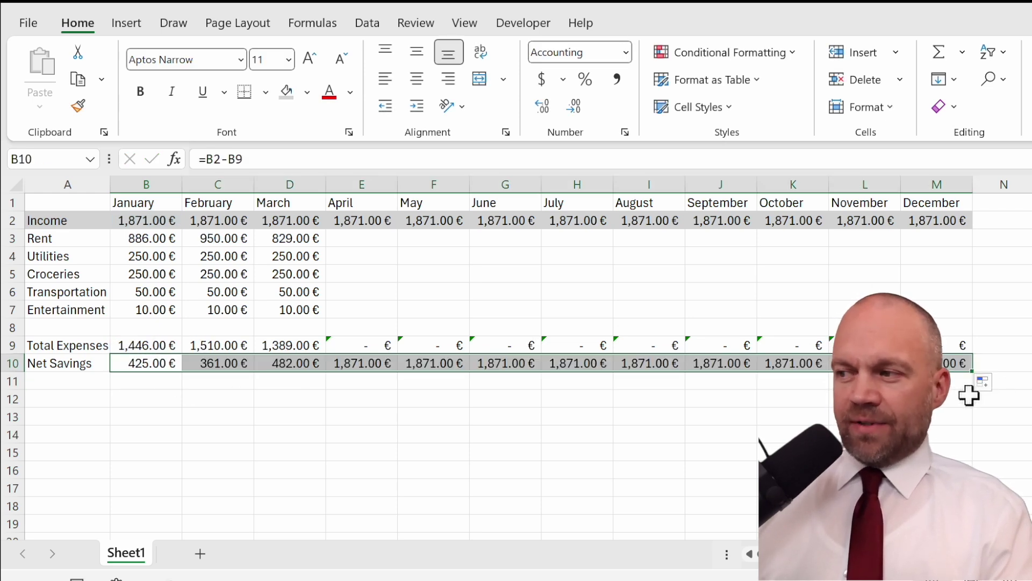
Add an FY header and paste yearly SUM formulas down N2:N10
{"action": "double_click", "coordinate": [1006, 207]}
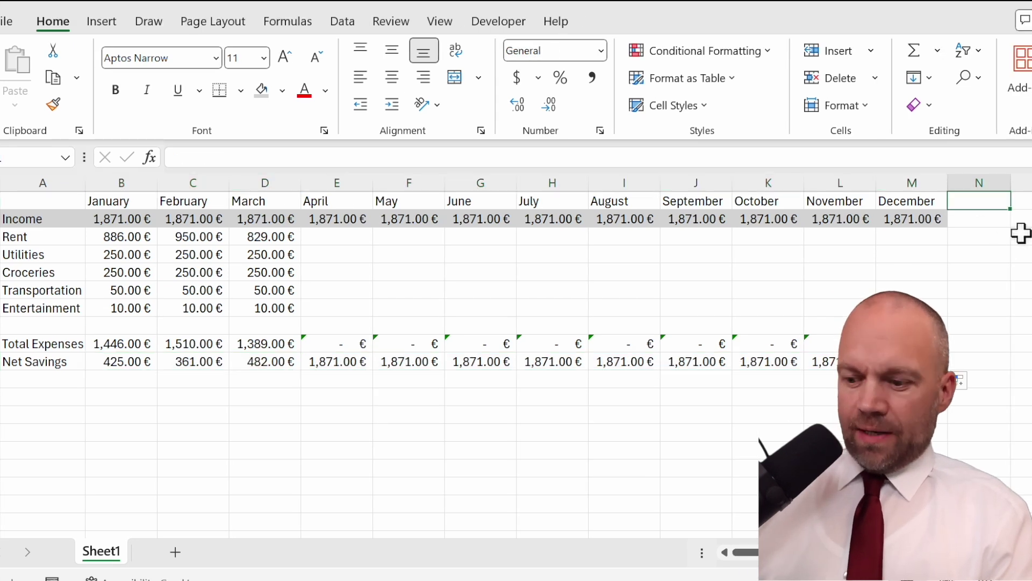
{"action": "type", "text": "FY"}
{"action": "key", "text": "Return"}
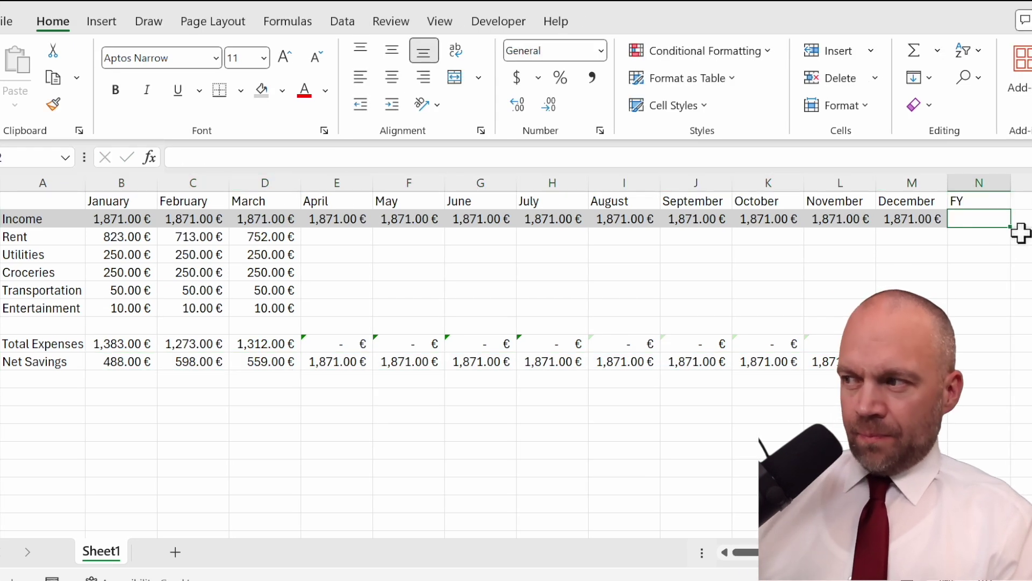
{"action": "type", "text": "=sum("}
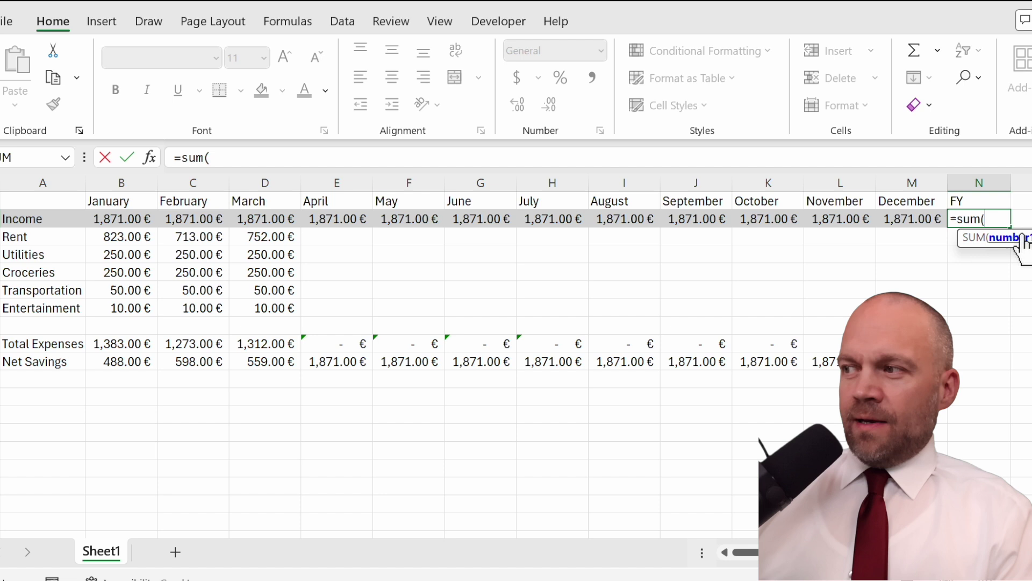
{"action": "left_click_drag", "start_coordinate": [139, 219], "coordinate": [893, 225]}
{"action": "key", "text": "Return"}
{"action": "key", "text": "Up"}
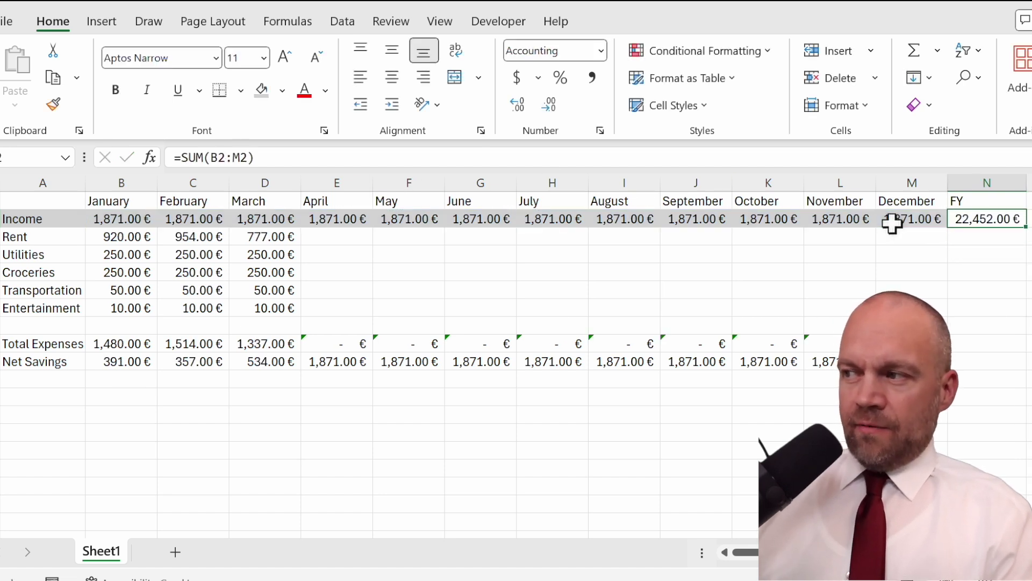
{"action": "key", "text": "ctrl+c"}
{"action": "left_click", "coordinate": [987, 358], "text": "shift"}
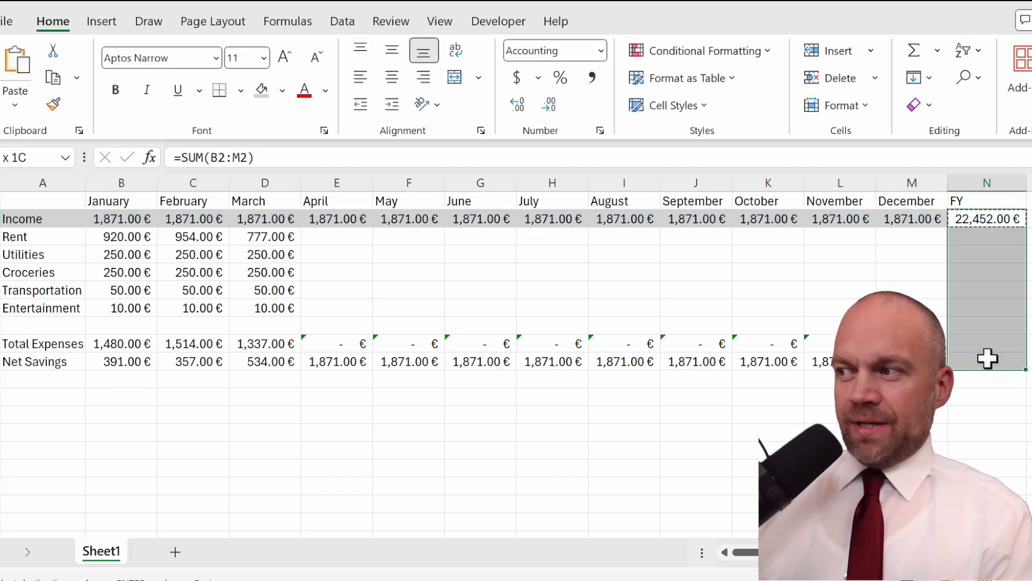
{"action": "right_click", "coordinate": [977, 270]}
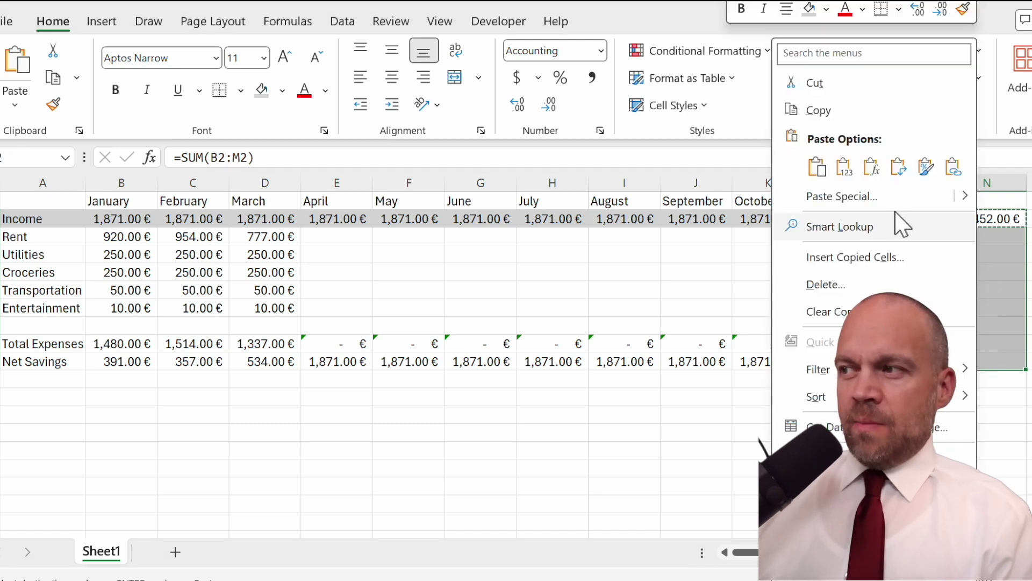
{"action": "left_click", "coordinate": [874, 183]}
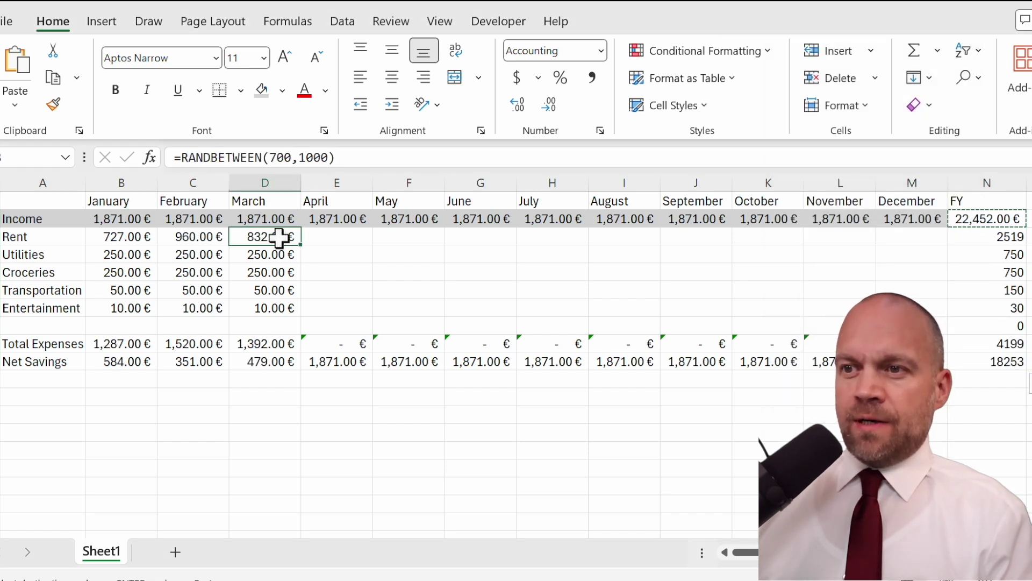
Copy March's euro format onto the FY totals with Format Painter
{"action": "left_click_drag", "start_coordinate": [266, 219], "coordinate": [269, 360]}
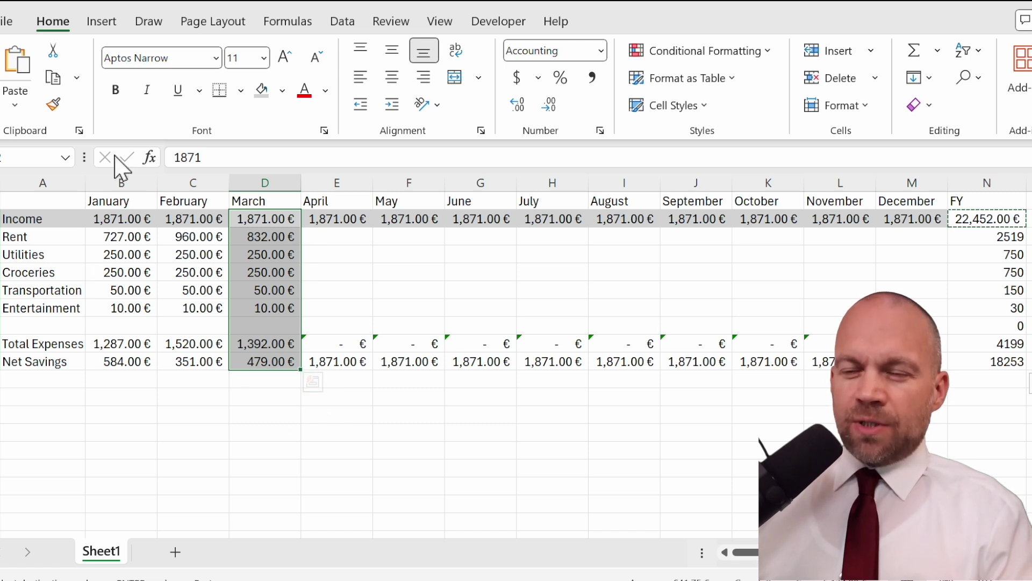
{"action": "left_click", "coordinate": [55, 106]}
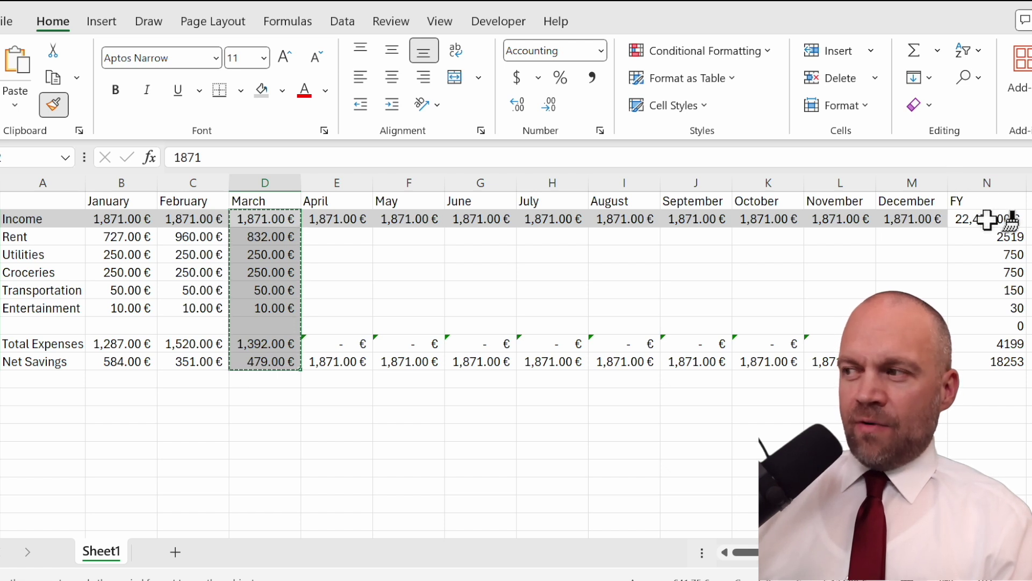
{"action": "left_click_drag", "start_coordinate": [989, 219], "coordinate": [988, 362]}
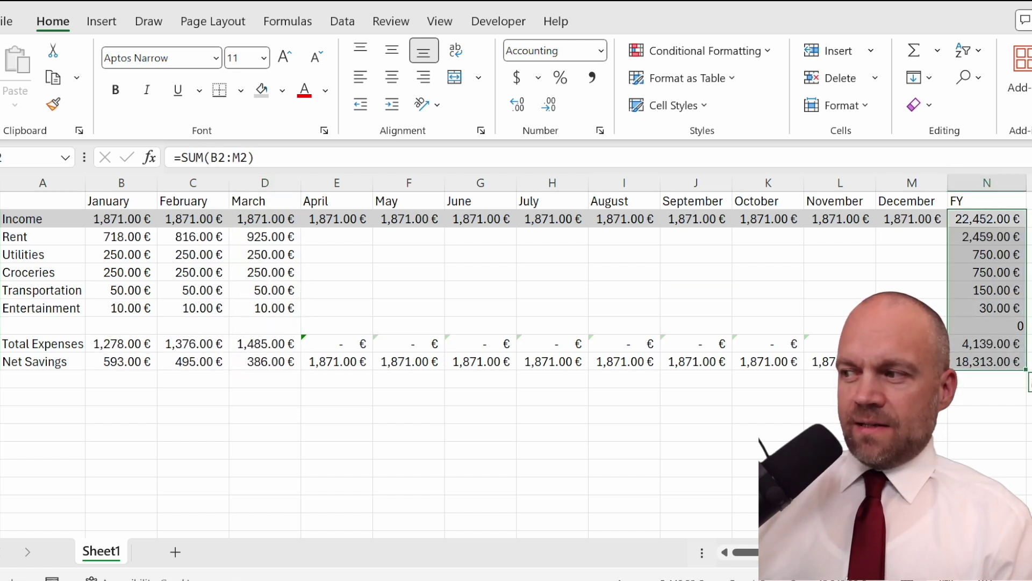
Copy the March Rent formula into the April–December Rent cells
{"action": "left_click", "coordinate": [923, 450]}
{"action": "left_click_drag", "start_coordinate": [367, 255], "coordinate": [355, 309]}
{"action": "left_click", "coordinate": [349, 237]}
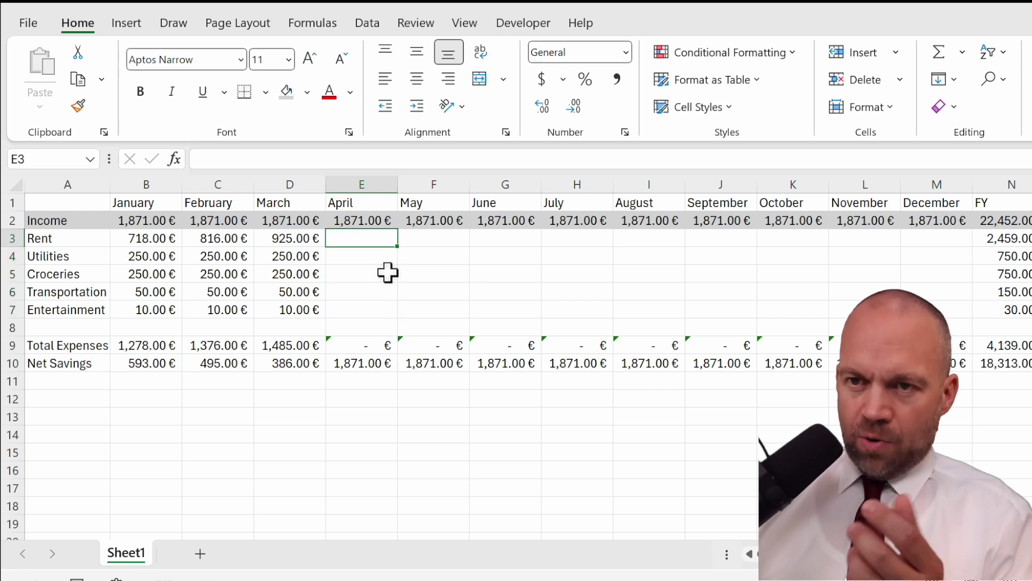
{"action": "key", "text": "Left"}
{"action": "key", "text": "ctrl+c"}
{"action": "left_click_drag", "start_coordinate": [357, 240], "coordinate": [922, 240]}
{"action": "key", "text": "ctrl+v"}
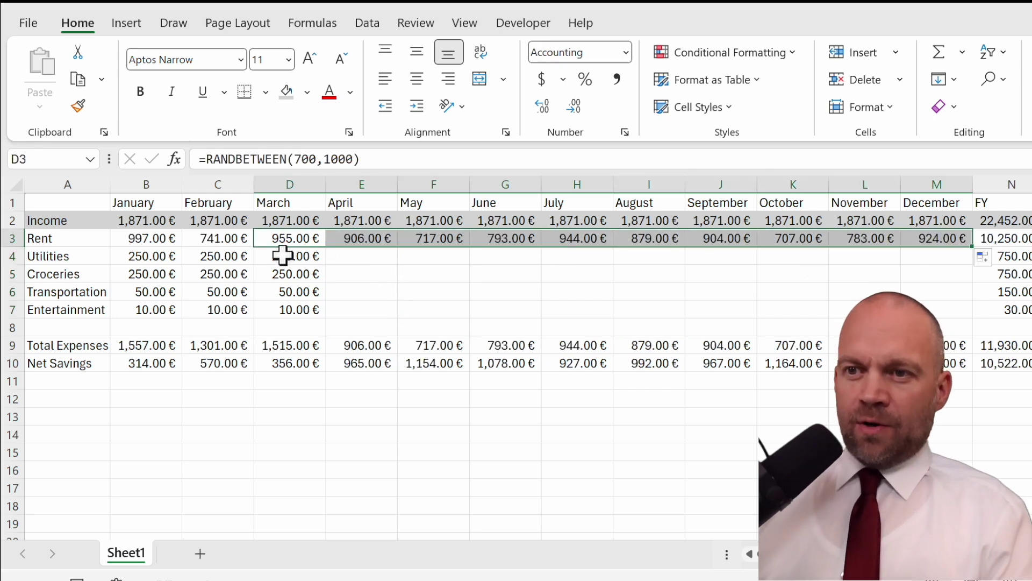
Give January Utilities =RANDBETWEEN(200,350) and copy it into January Groceries
{"action": "left_click", "coordinate": [158, 257]}
{"action": "type", "text": "=RANDBETWEEN(200"}
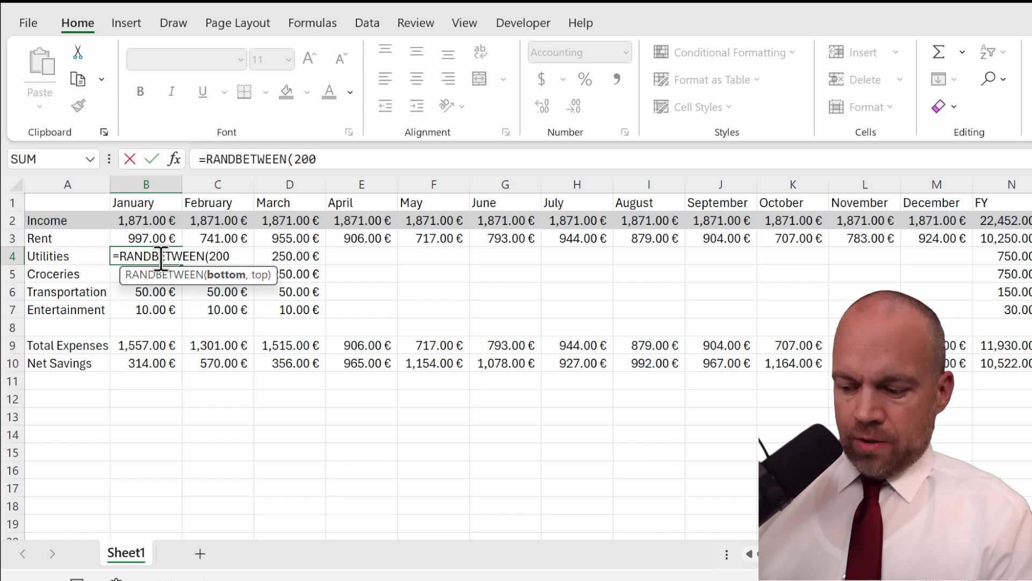
{"action": "type", "text": ",350)"}
{"action": "key", "text": "Return"}
{"action": "type", "text": "=ra"}
{"action": "key", "text": "Down"}
{"action": "key", "text": "Down"}
{"action": "key", "text": "Down"}
{"action": "key", "text": "Tab"}
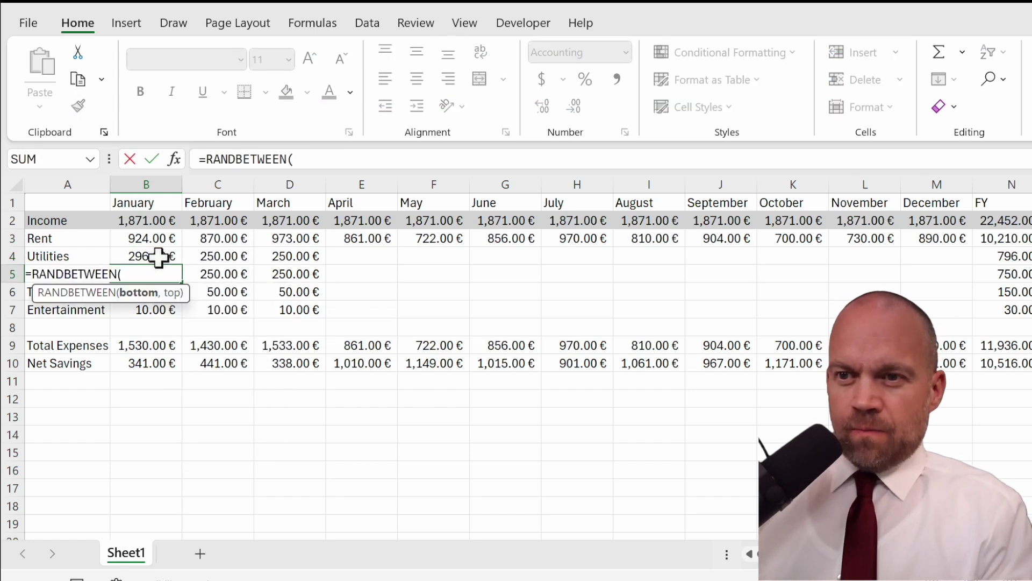
{"action": "key", "text": "Escape"}
{"action": "key", "text": "Up"}
{"action": "key", "text": "ctrl+c"}
{"action": "key", "text": "Down"}
Fill January's Utilities through Entertainment costs across to December
{"action": "left_click_drag", "start_coordinate": [156, 257], "coordinate": [939, 311]}
{"action": "left_click", "coordinate": [150, 266]}
{"action": "left_click", "coordinate": [145, 293]}
{"action": "left_click", "coordinate": [362, 452]}
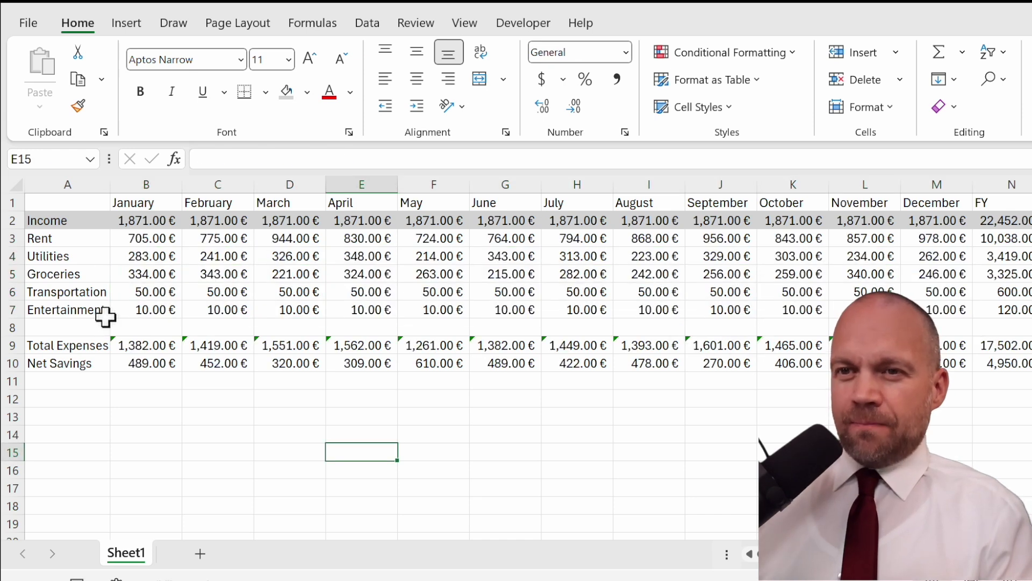
Check the Income, FY Income, Rent and Total Expenses figures across the months
{"action": "left_click_drag", "start_coordinate": [126, 221], "coordinate": [918, 221]}
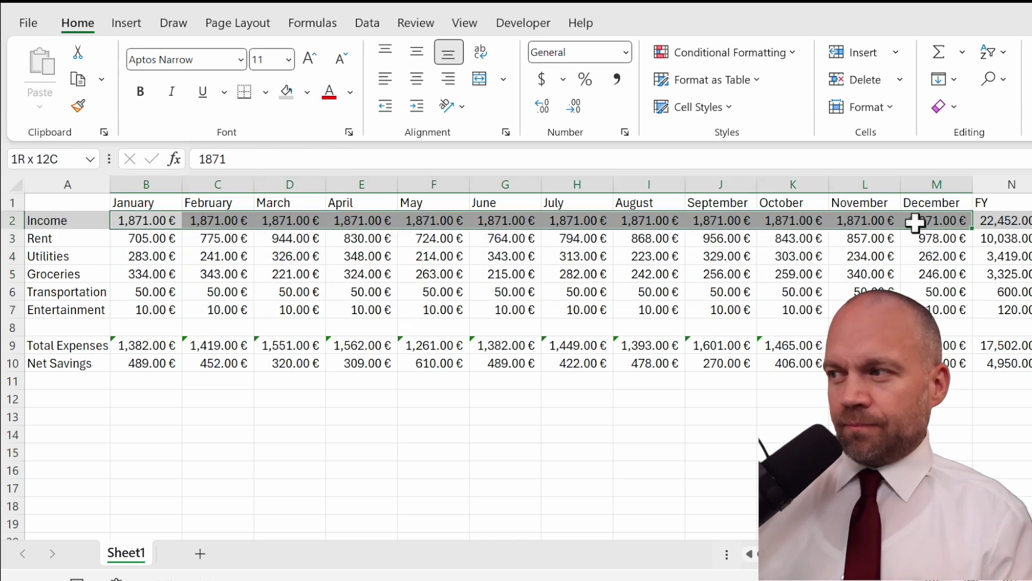
{"action": "left_click", "coordinate": [1003, 225]}
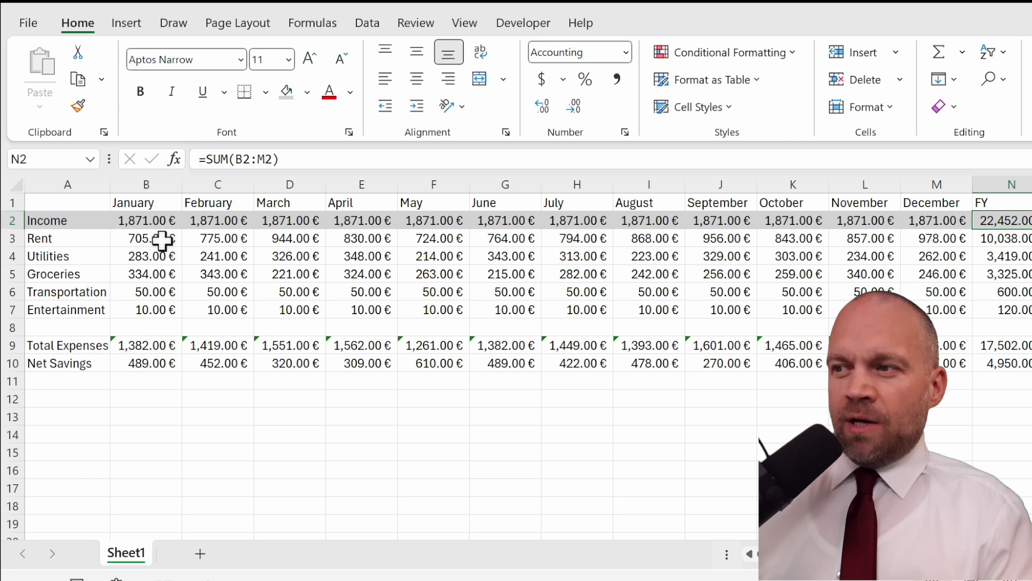
{"action": "left_click_drag", "start_coordinate": [161, 241], "coordinate": [783, 242]}
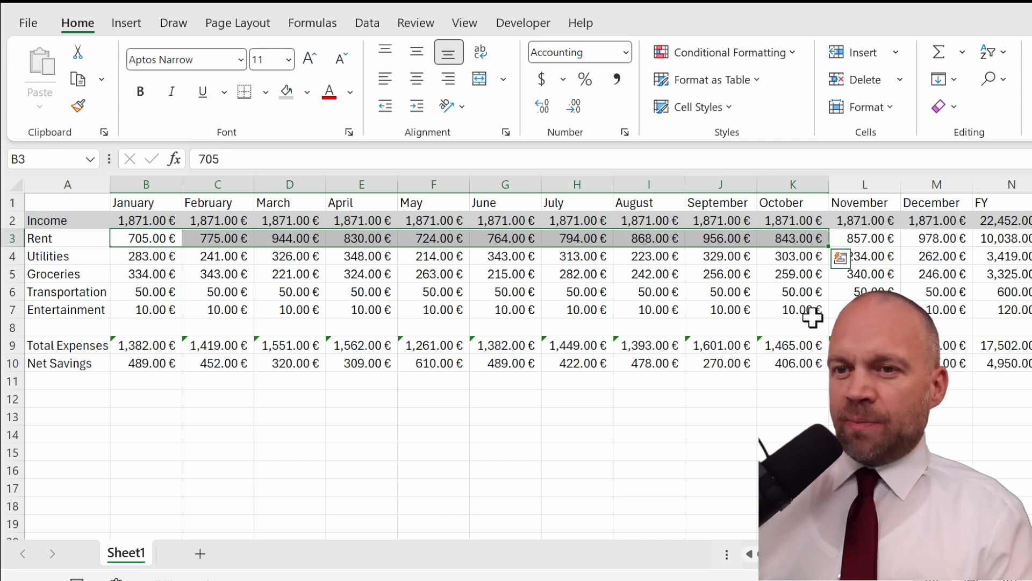
{"action": "left_click_drag", "start_coordinate": [80, 345], "coordinate": [952, 350]}
{"action": "left_click", "coordinate": [289, 433]}
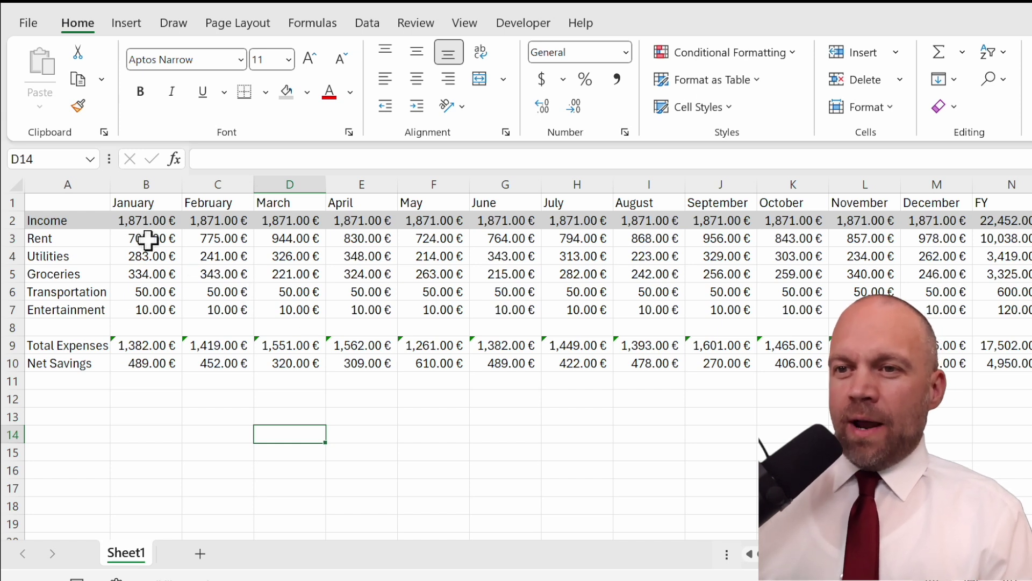
Apply a Greater Than 800 rule to Rent B3:M3 with light red fill and dark red text
{"action": "left_click_drag", "start_coordinate": [148, 240], "coordinate": [941, 238]}
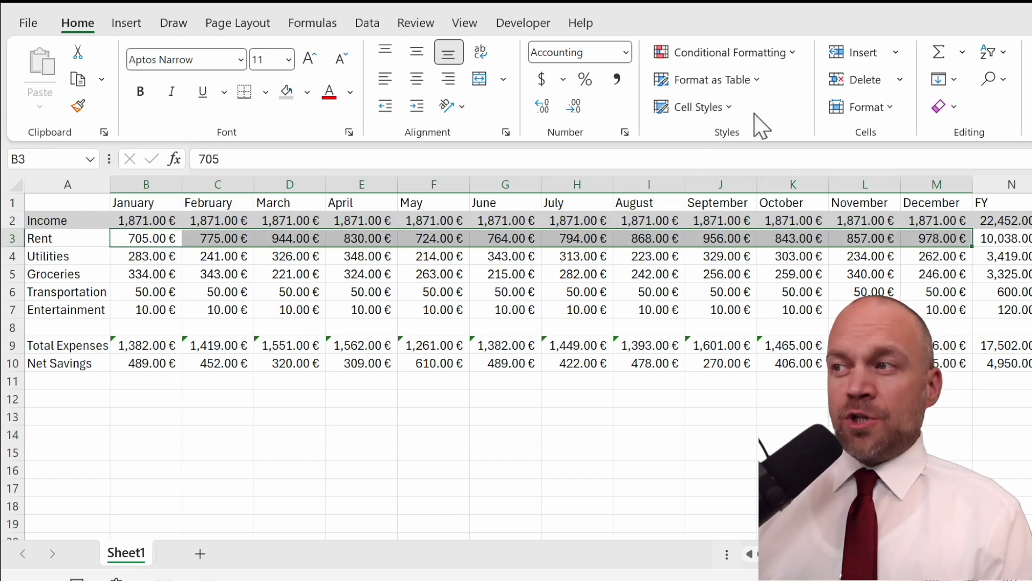
{"action": "left_click", "coordinate": [794, 53]}
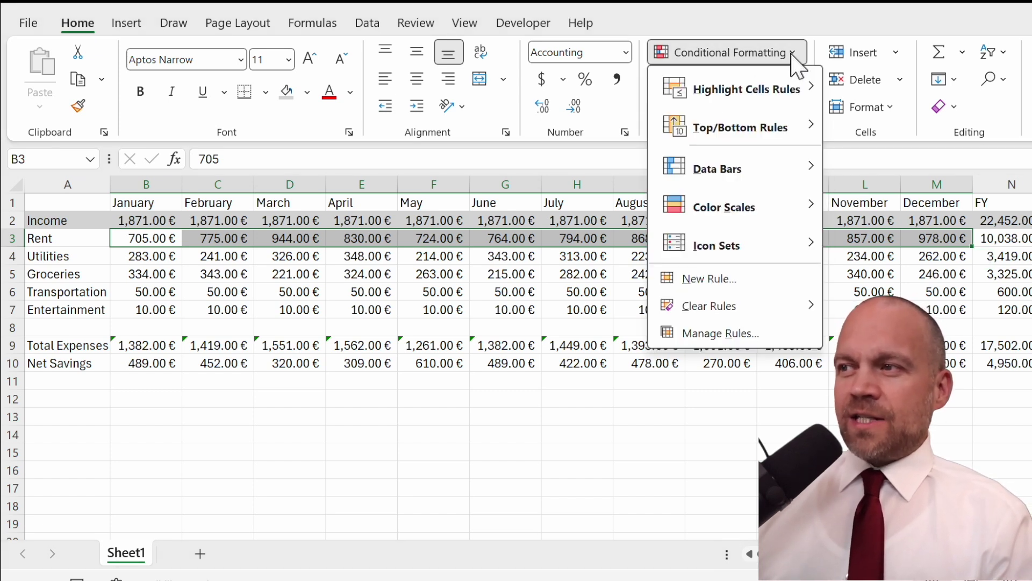
{"action": "mouse_move", "coordinate": [790, 98]}
{"action": "left_click", "coordinate": [893, 89]}
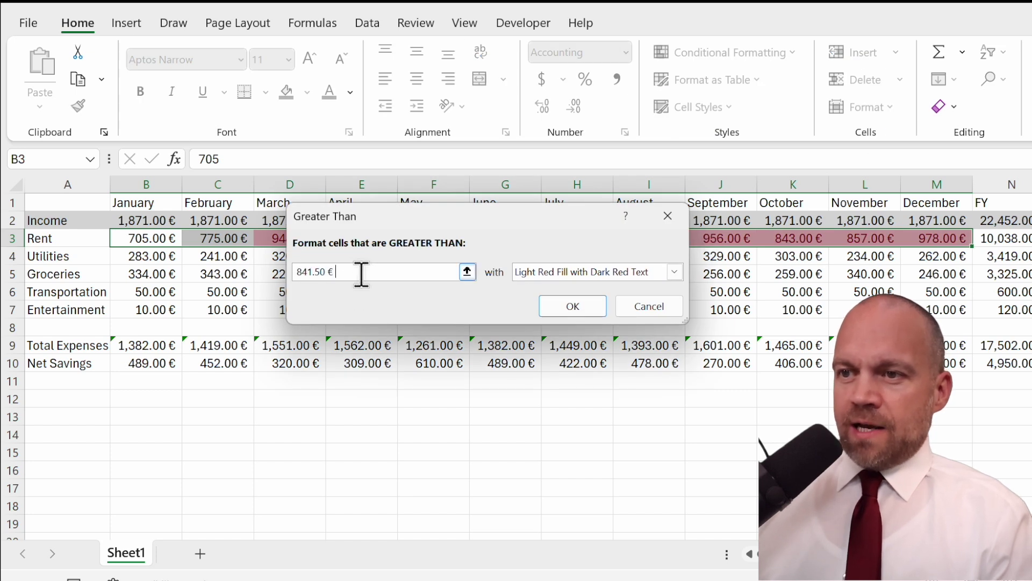
{"action": "type", "text": "800"}
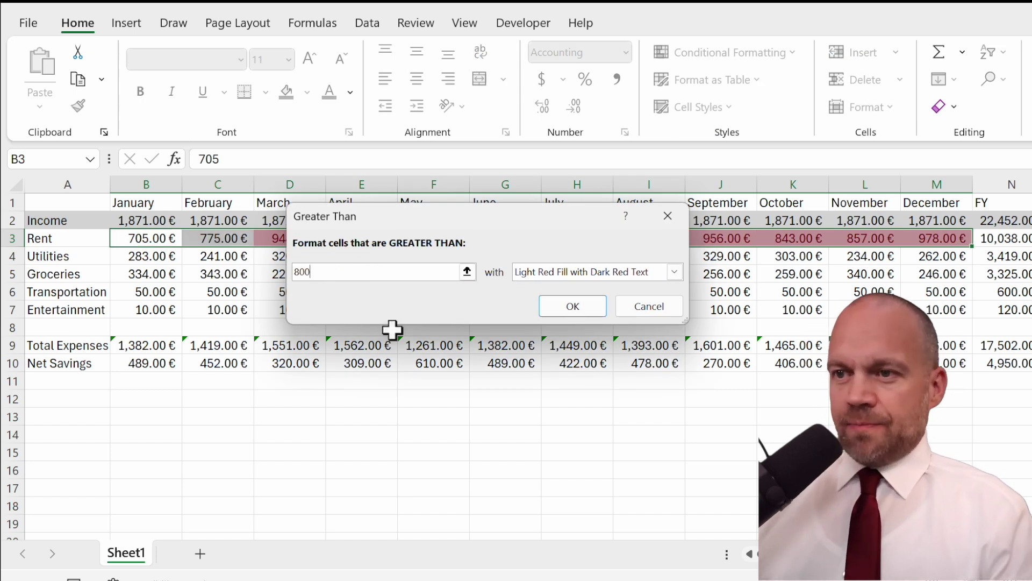
{"action": "left_click", "coordinate": [572, 306]}
{"action": "left_click", "coordinate": [341, 379]}
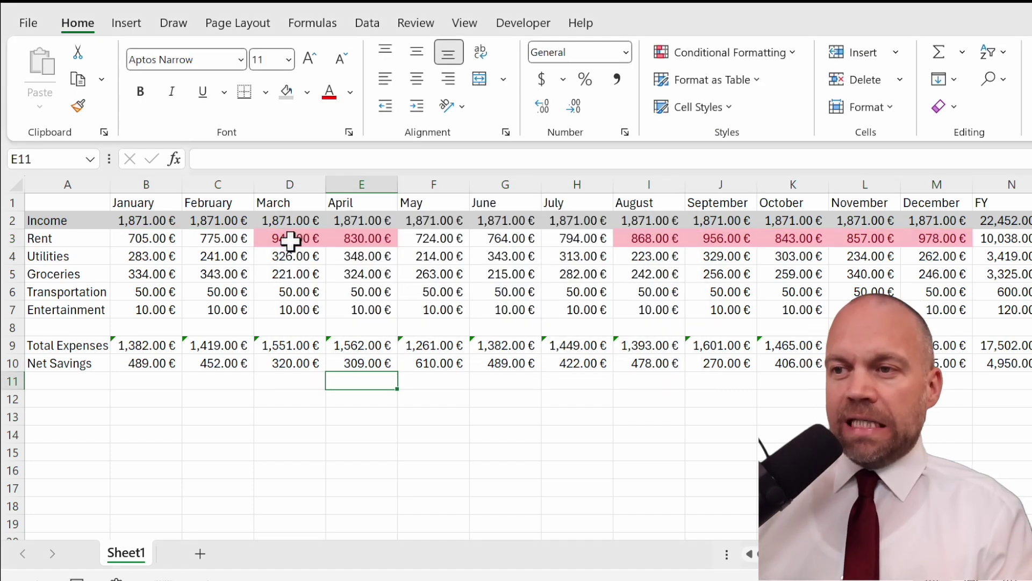
{"action": "left_click_drag", "start_coordinate": [291, 241], "coordinate": [362, 238]}
{"action": "left_click_drag", "start_coordinate": [645, 239], "coordinate": [930, 242]}
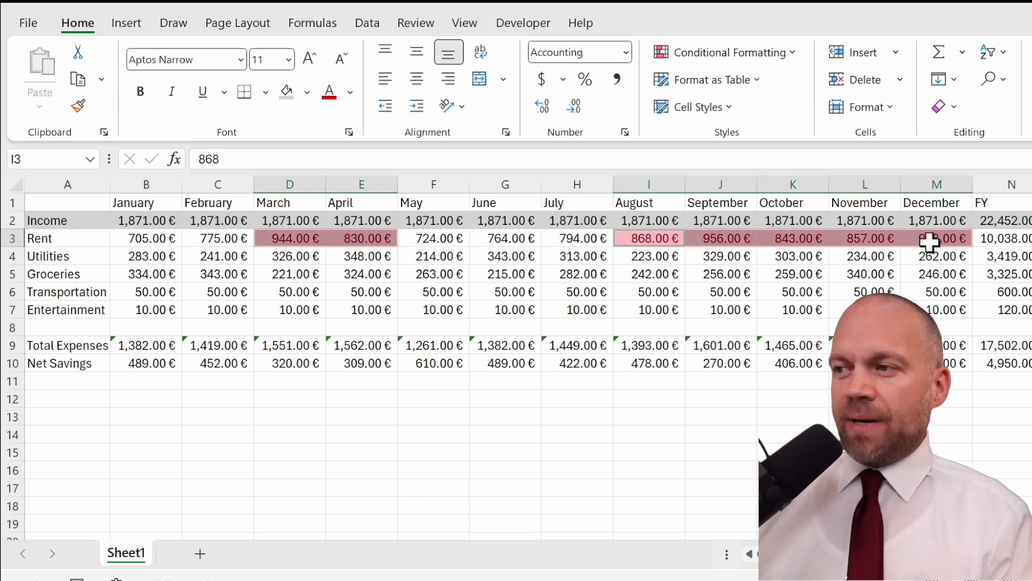
{"action": "left_click", "coordinate": [780, 327]}
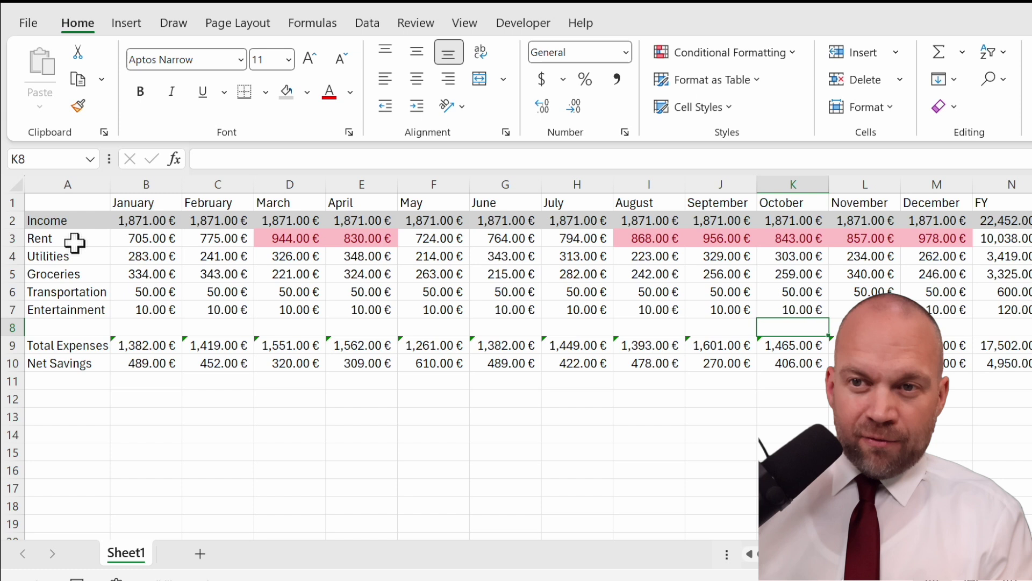
Highlight Utilities and Groceries values (B4:M5) greater than 250 in light red with dark red text
{"action": "left_click_drag", "start_coordinate": [149, 251], "coordinate": [920, 272]}
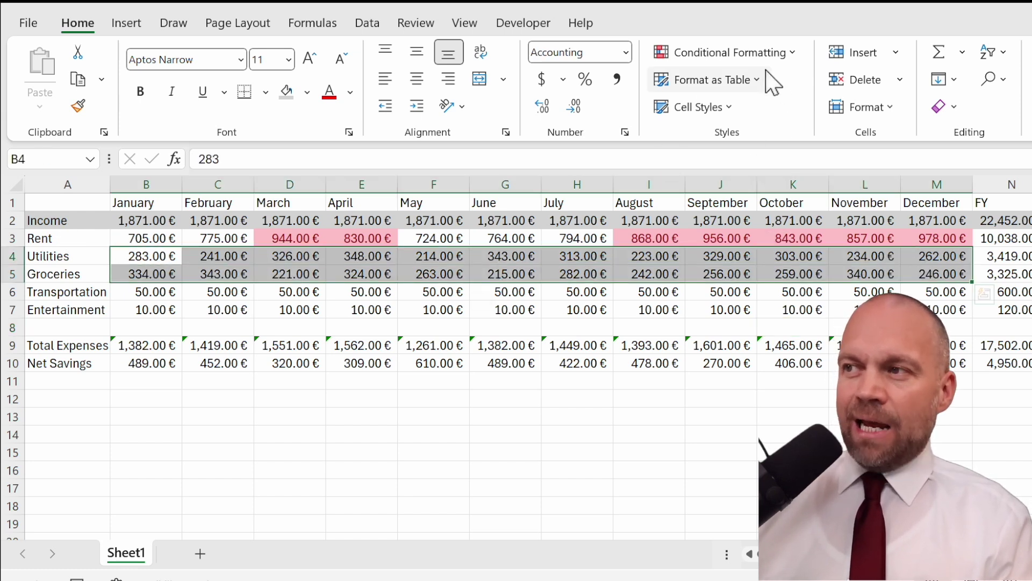
{"action": "left_click", "coordinate": [793, 53]}
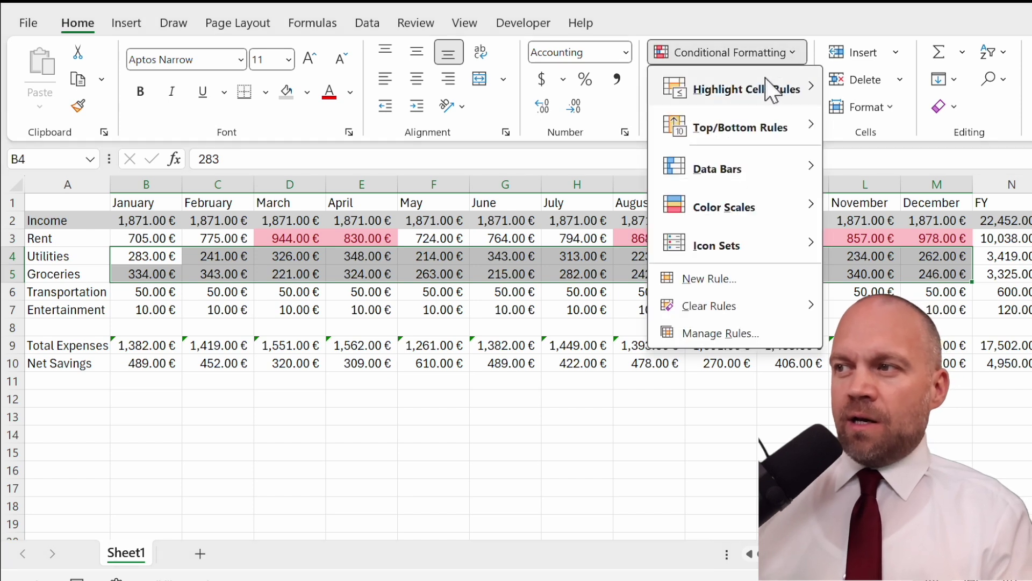
{"action": "mouse_move", "coordinate": [783, 88]}
{"action": "left_click", "coordinate": [863, 86]}
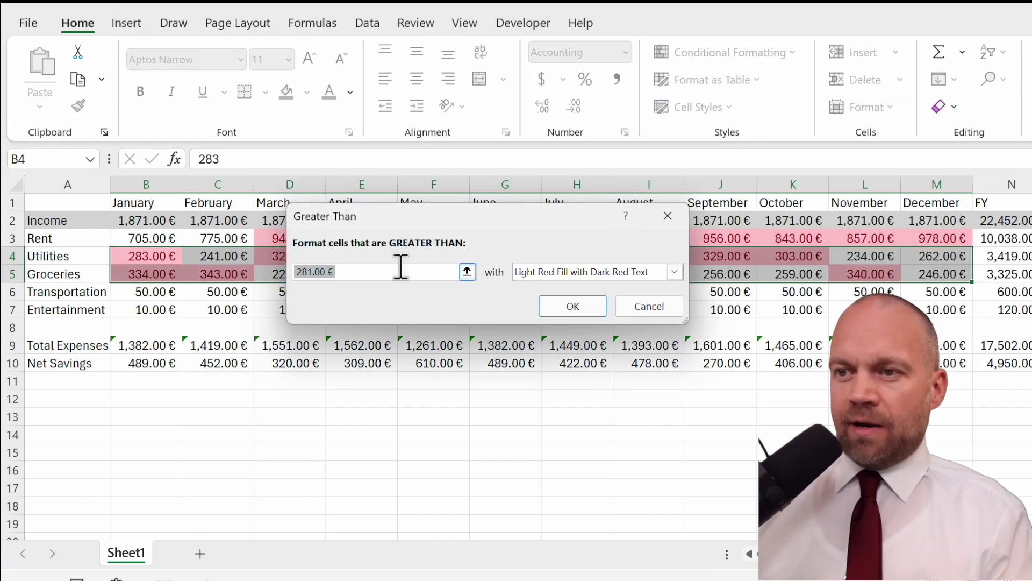
{"action": "type", "text": "250"}
{"action": "key", "text": "Return"}
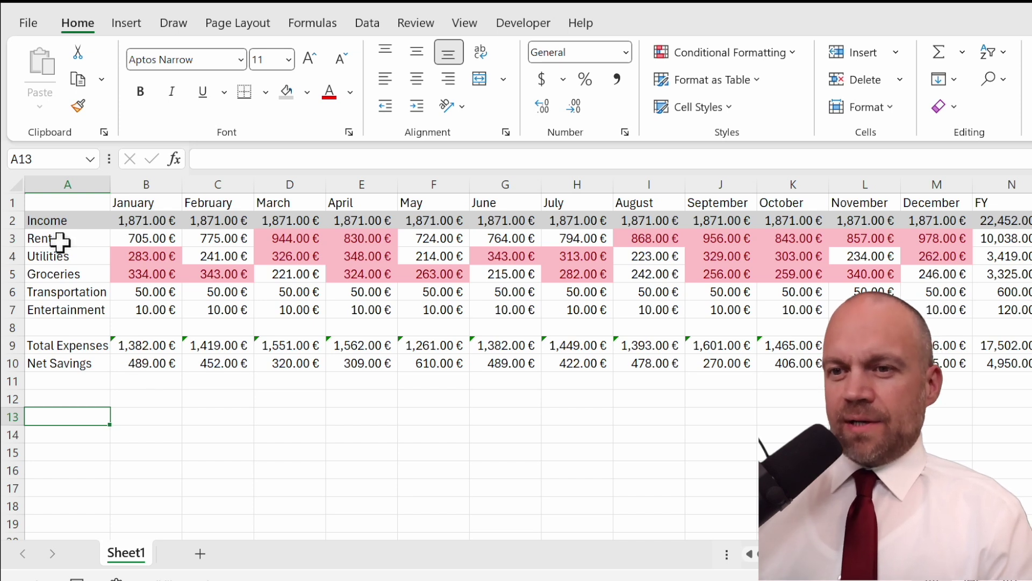
Give the Total Expenses row the Income row's grey styling with Format Painter
{"action": "left_click_drag", "start_coordinate": [39, 342], "coordinate": [1011, 344]}
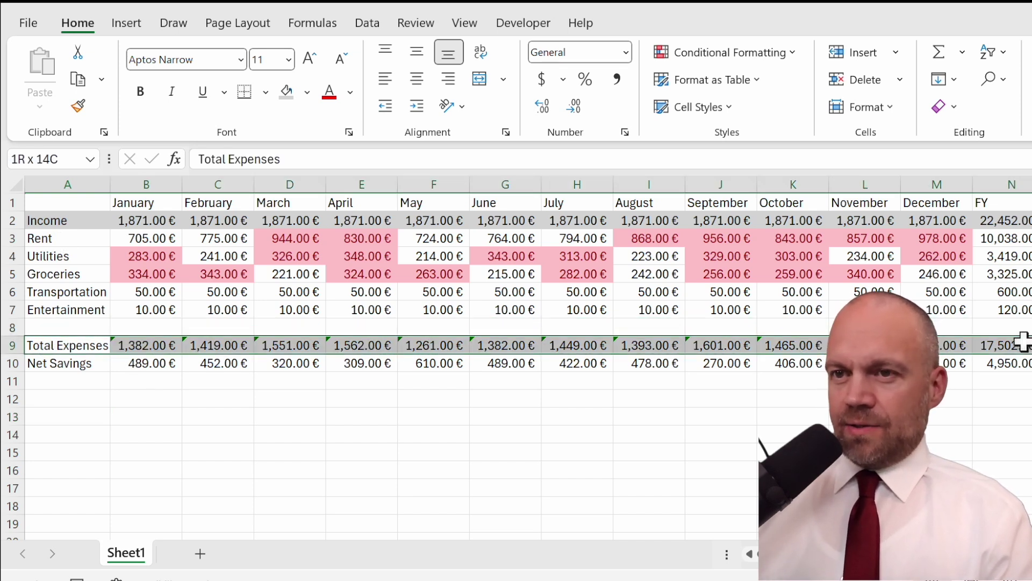
{"action": "mouse_move", "coordinate": [59, 220]}
{"action": "left_mouse_down"}
{"action": "mouse_move", "coordinate": [101, 231]}
{"action": "mouse_move", "coordinate": [1012, 245]}
{"action": "mouse_move", "coordinate": [1014, 220]}
{"action": "left_mouse_up"}
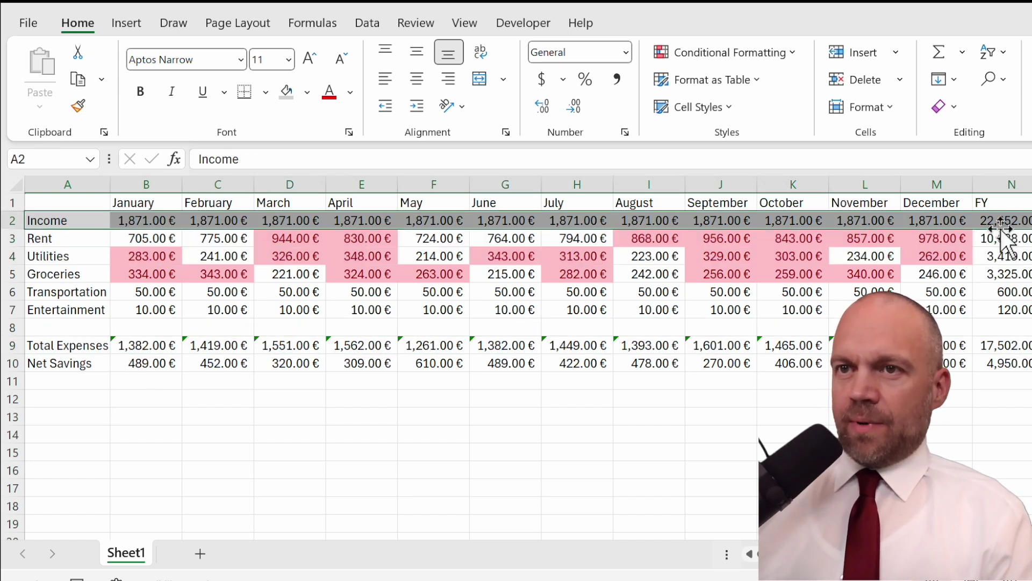
{"action": "left_click", "coordinate": [78, 106]}
{"action": "left_click", "coordinate": [76, 342]}
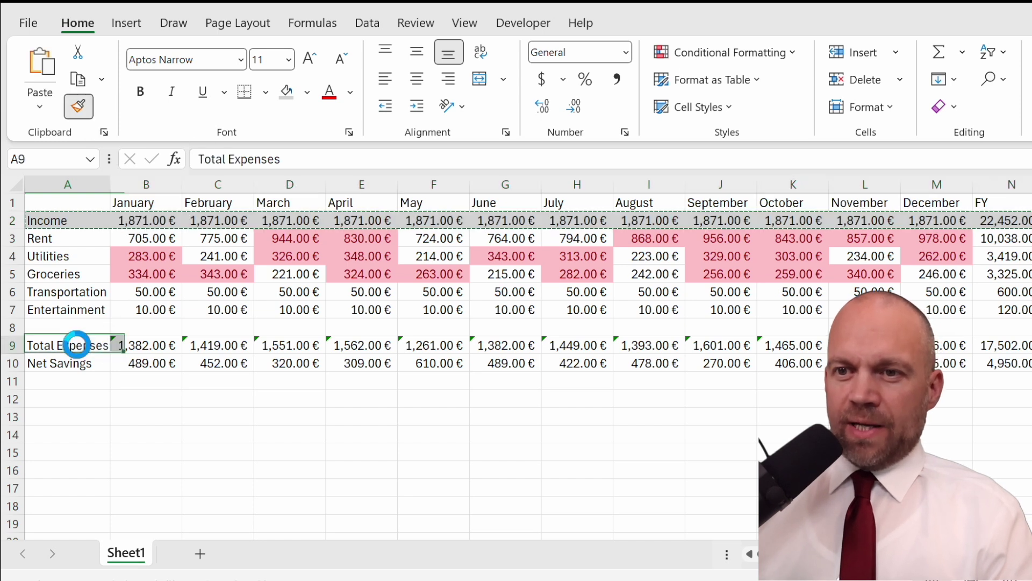
Fill the Net Savings row A10:N10 black and make its text white
{"action": "mouse_move", "coordinate": [81, 364]}
{"action": "left_mouse_down"}
{"action": "mouse_move", "coordinate": [860, 345]}
{"action": "mouse_move", "coordinate": [980, 363]}
{"action": "left_mouse_up"}
{"action": "left_click", "coordinate": [307, 93]}
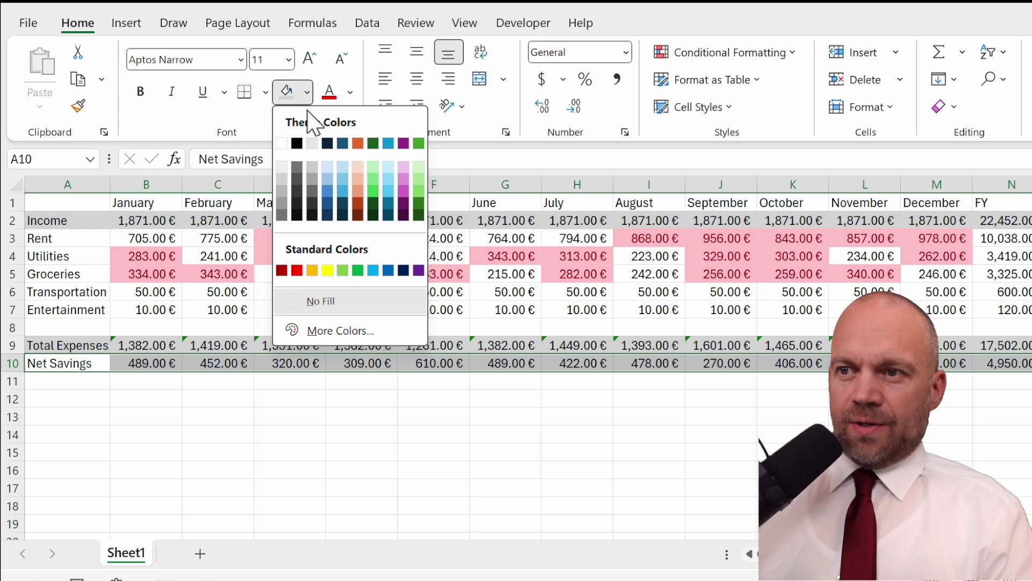
{"action": "left_click", "coordinate": [297, 142]}
{"action": "left_click", "coordinate": [350, 93]}
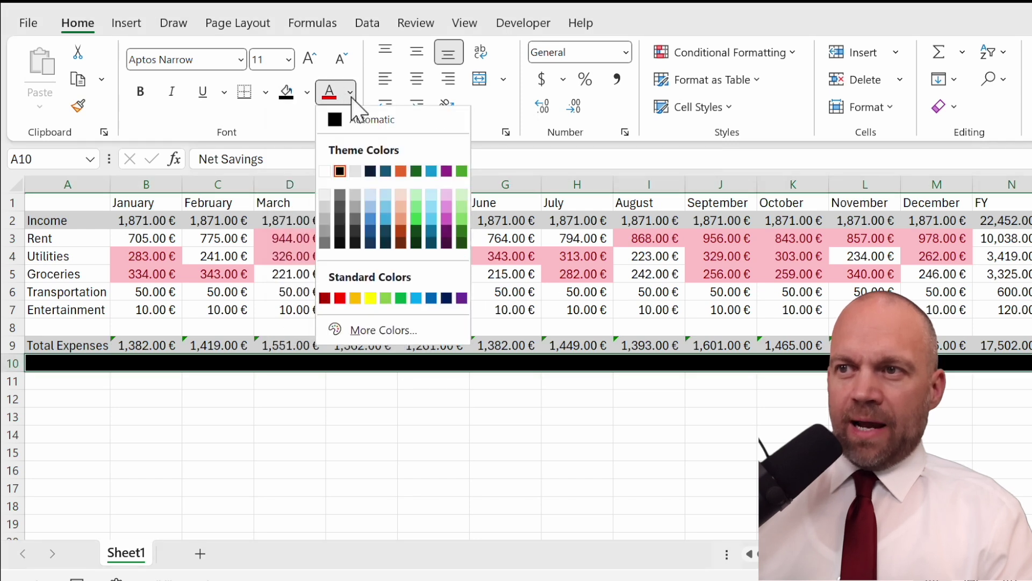
{"action": "left_click", "coordinate": [325, 171]}
{"action": "left_click", "coordinate": [382, 466]}
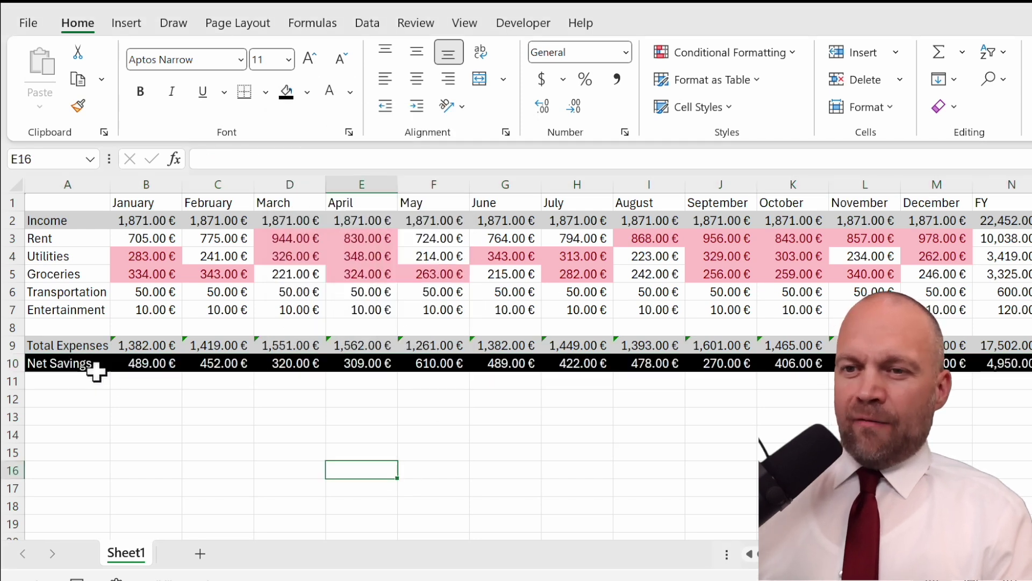
{"action": "left_click_drag", "start_coordinate": [96, 366], "coordinate": [981, 363]}
{"action": "left_click", "coordinate": [966, 428]}
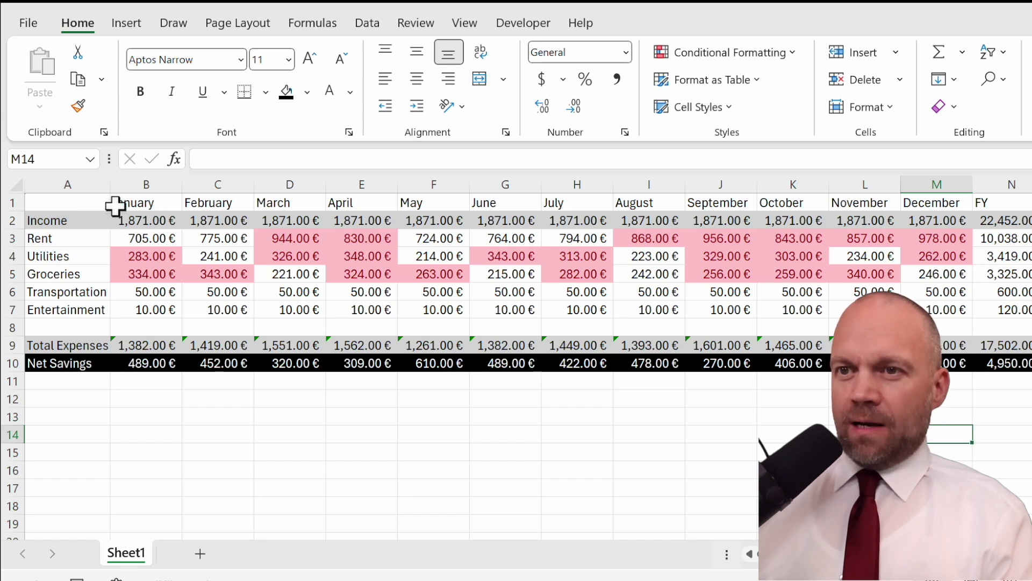
Enter 'Goal 2024' in A12 and 5,000.00 € in euro accounting format in B12
{"action": "left_click", "coordinate": [75, 400]}
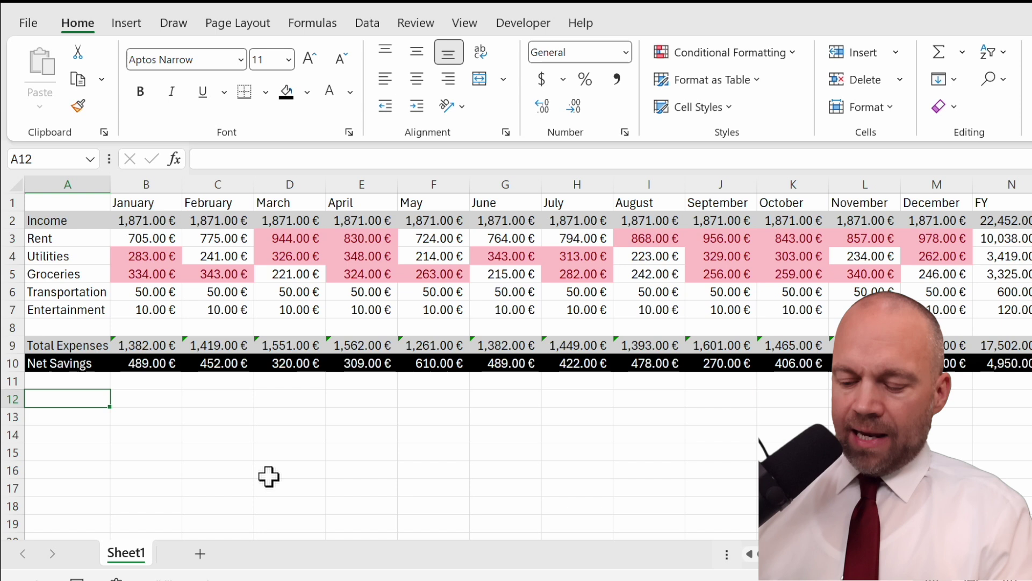
{"action": "type", "text": "Go"}
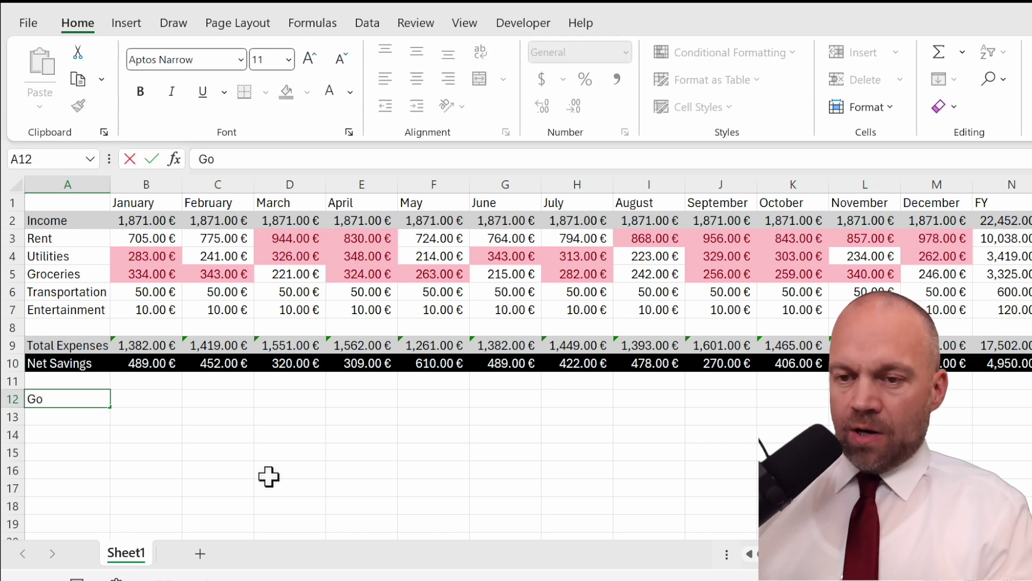
{"action": "type", "text": "al"}
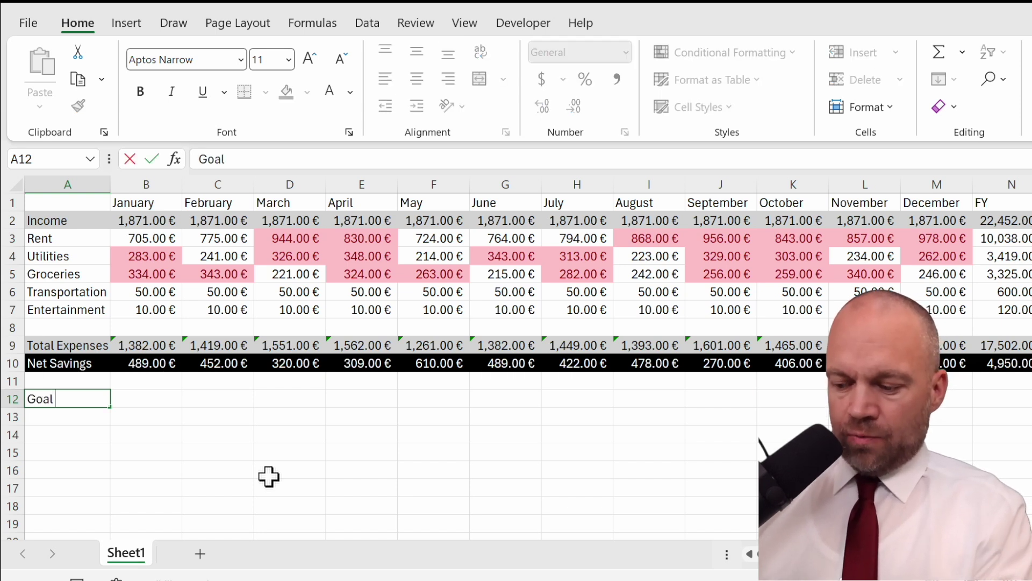
{"action": "type", "text": " 2024:"}
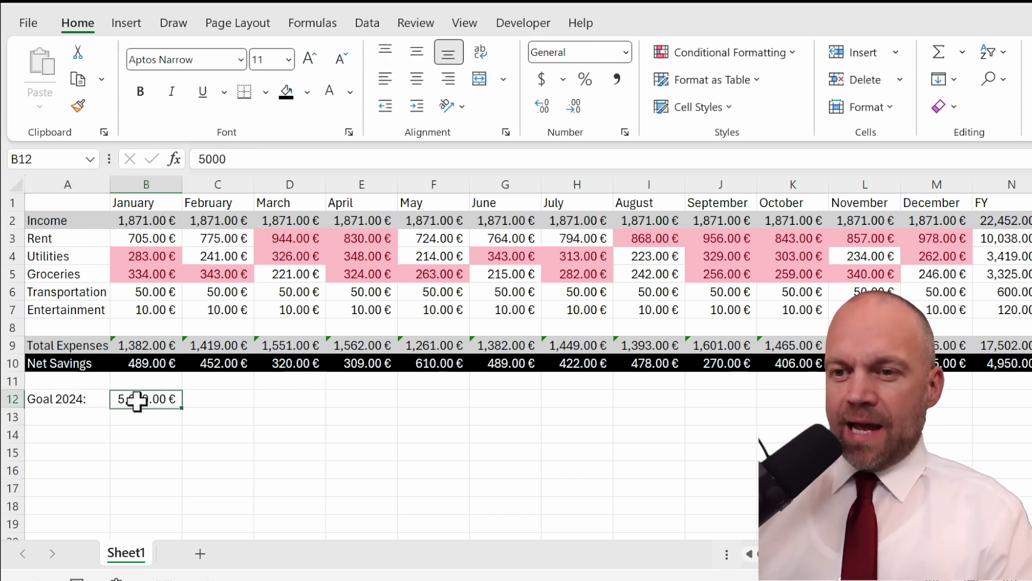
{"action": "left_click", "coordinate": [363, 471]}
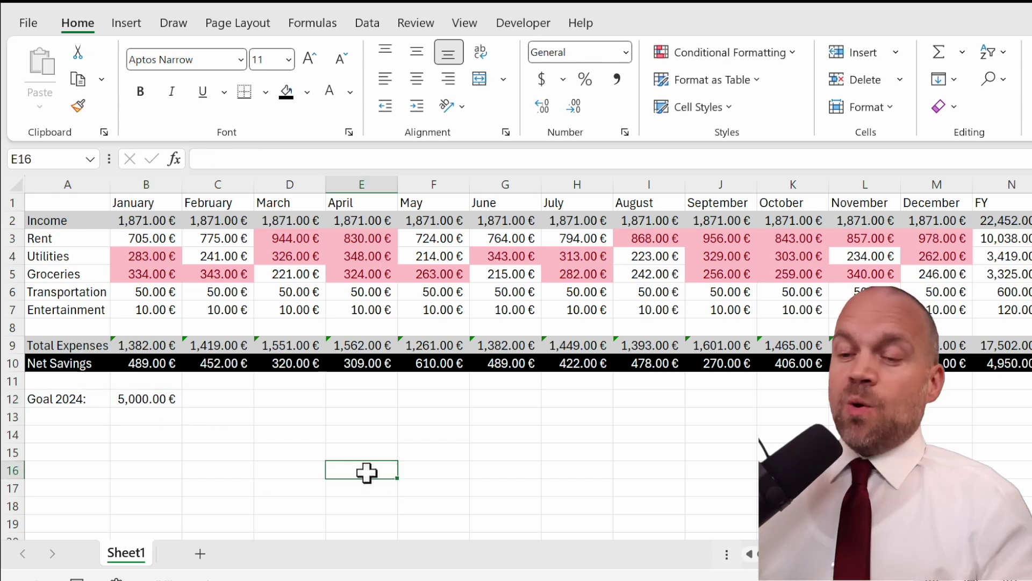
{"action": "left_click", "coordinate": [168, 395]}
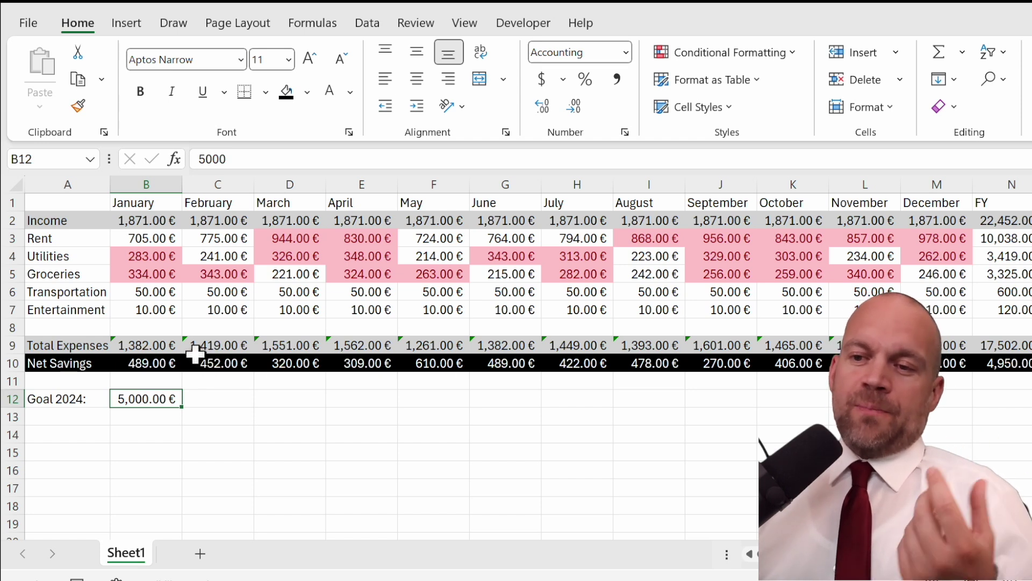
Start a new formula-based conditional formatting rule for January's total expenses in B9
{"action": "left_click", "coordinate": [143, 344]}
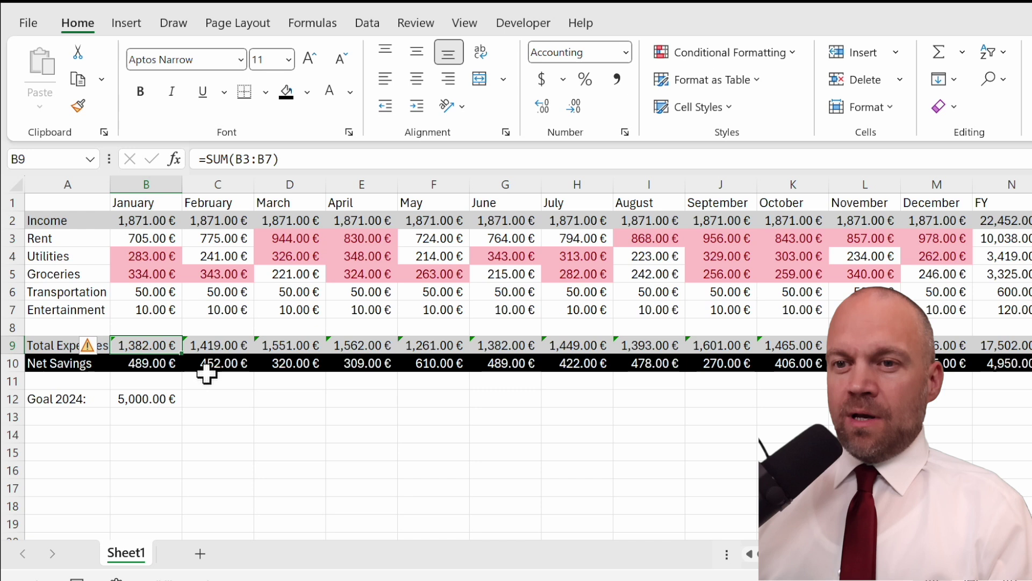
{"action": "left_click", "coordinate": [726, 53]}
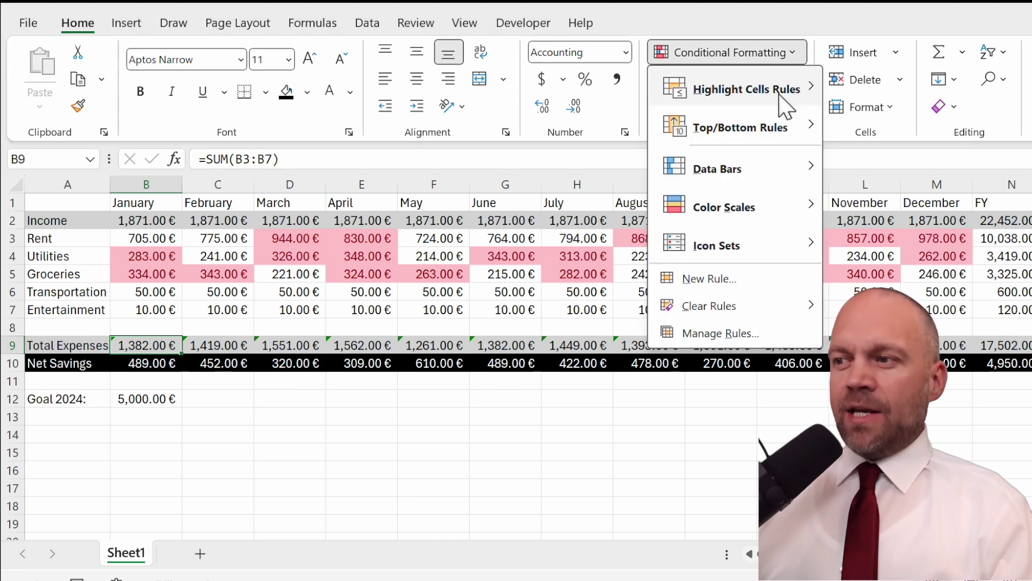
{"action": "left_click", "coordinate": [704, 279]}
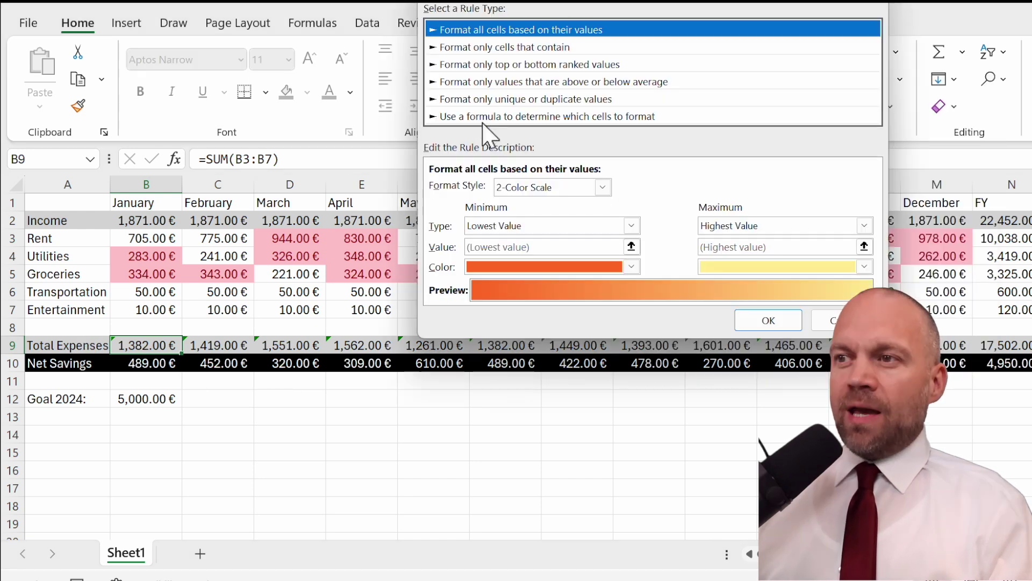
{"action": "left_click", "coordinate": [500, 116]}
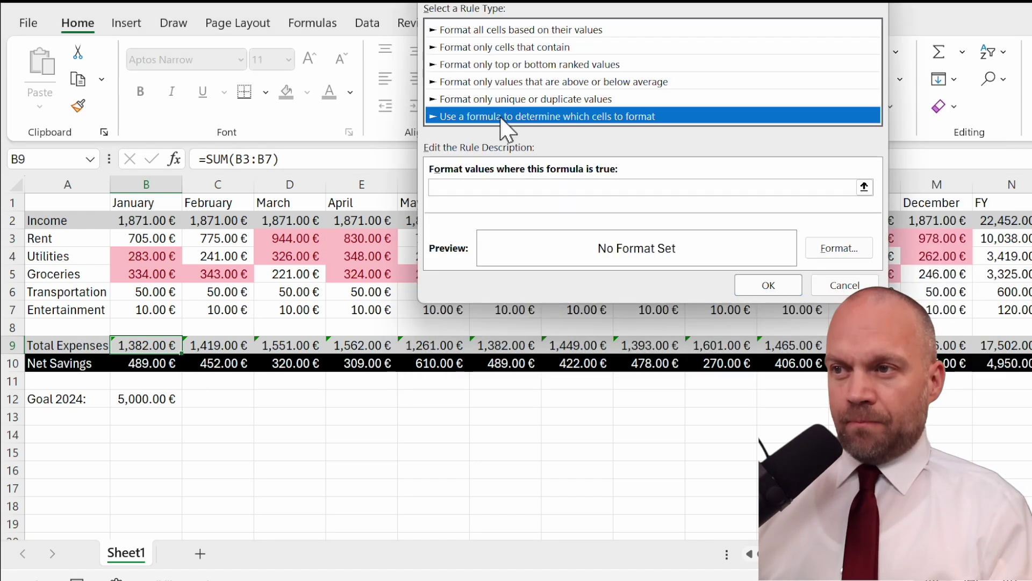
Enter the rule condition =B$10>($B$12/12)
{"action": "left_click", "coordinate": [482, 187]}
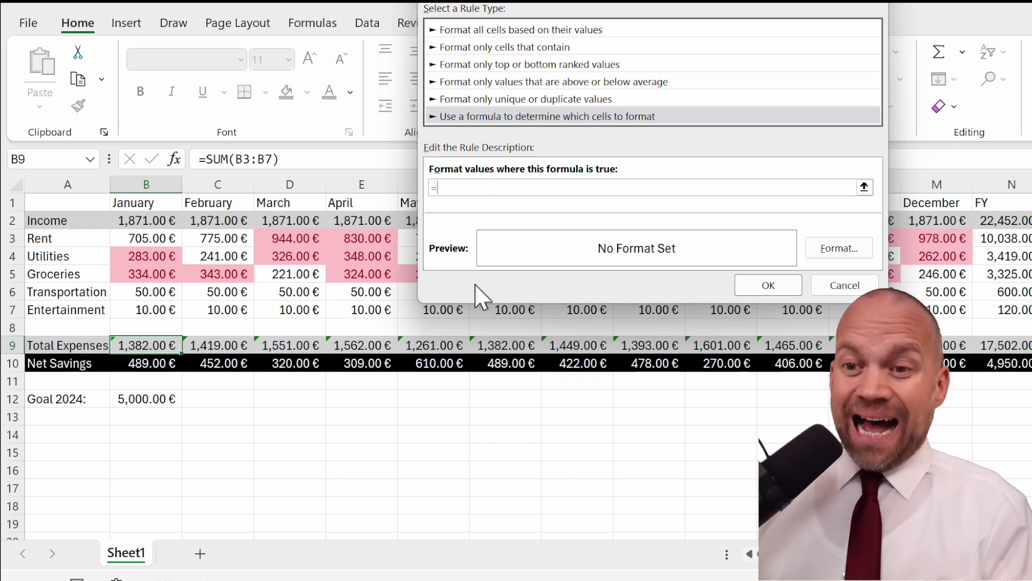
{"action": "type", "text": "="}
{"action": "left_click", "coordinate": [148, 365]}
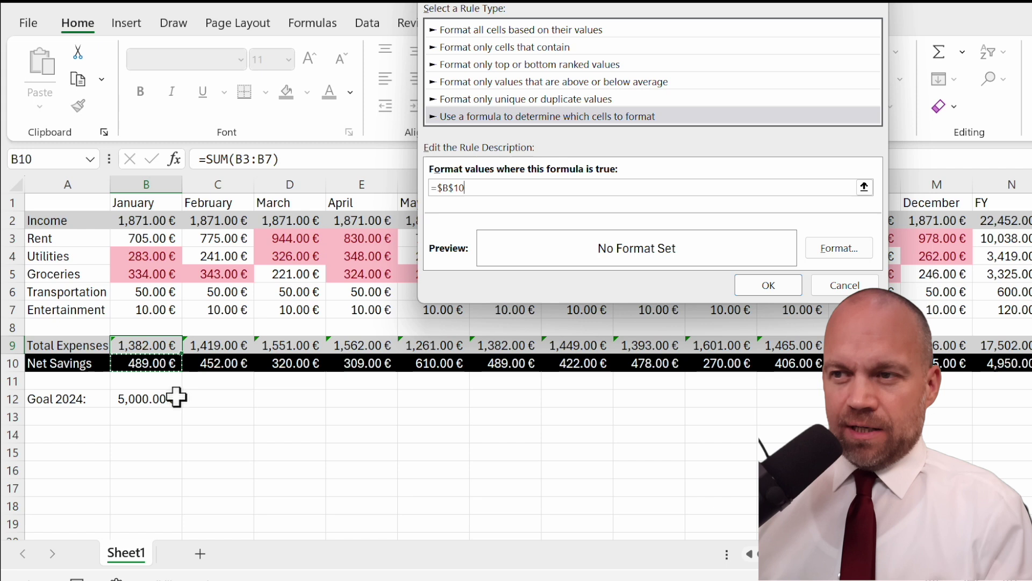
{"action": "type", "text": ">"}
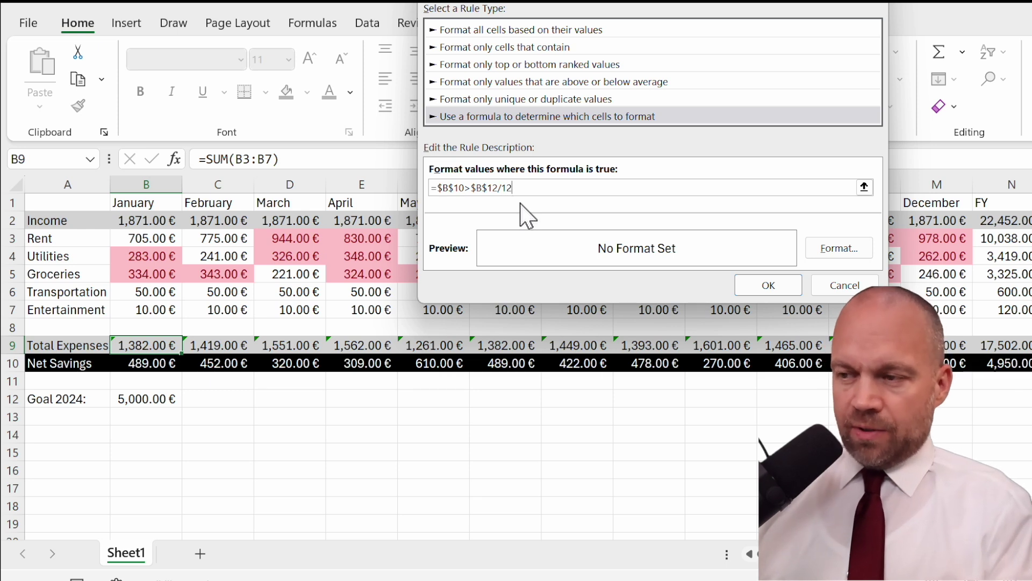
{"action": "left_click", "coordinate": [472, 188]}
{"action": "type", "text": "("}
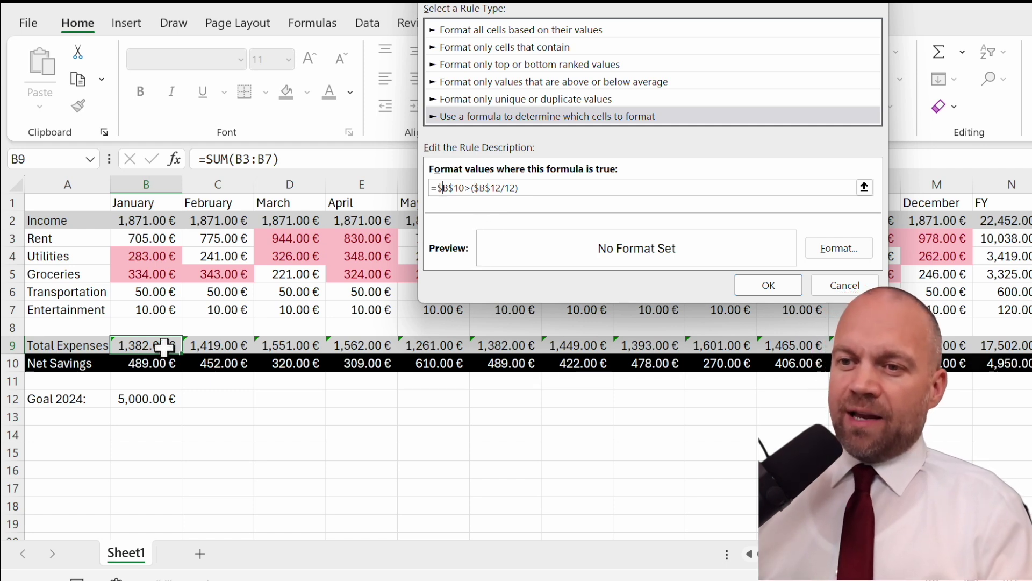
{"action": "key", "text": "BackSpace"}
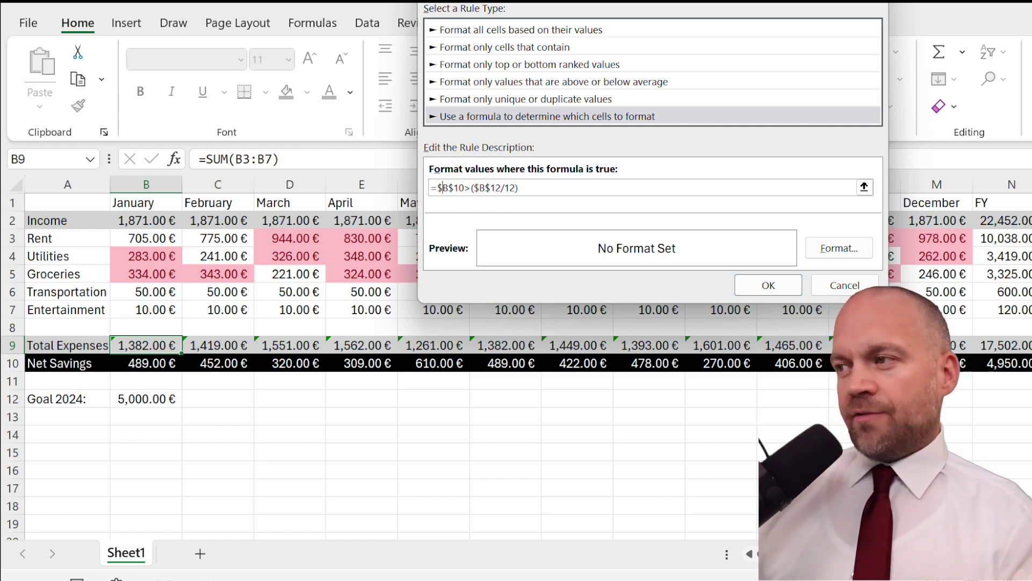
Give the new rule a green font colour and save it
{"action": "left_click", "coordinate": [837, 248]}
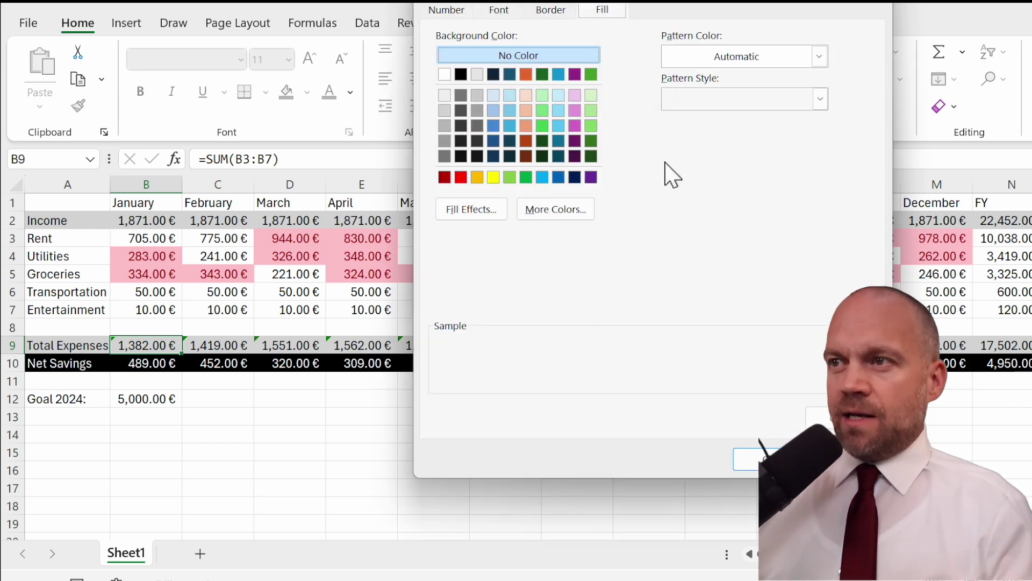
{"action": "left_click", "coordinate": [508, 11]}
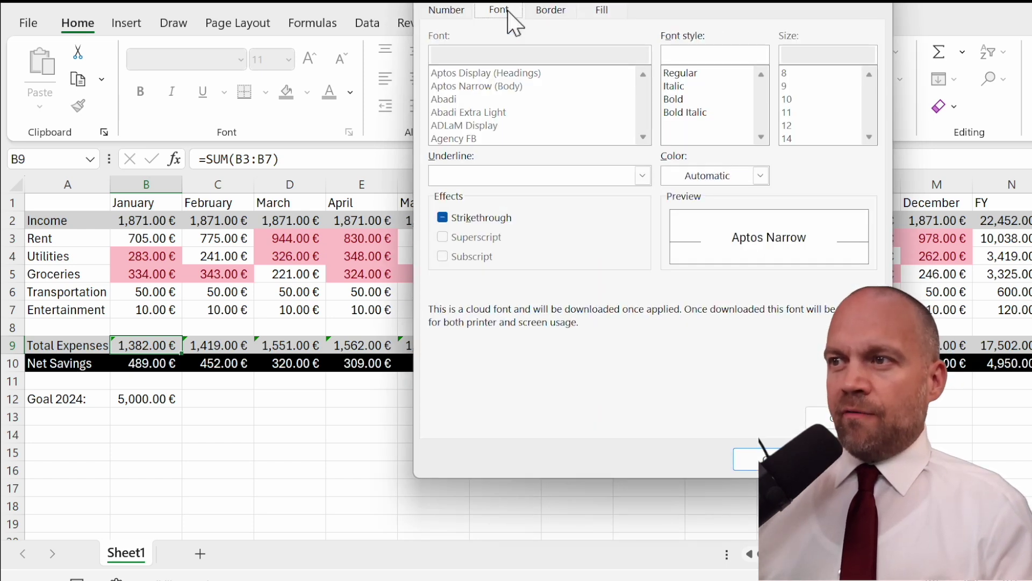
{"action": "left_click", "coordinate": [761, 176]}
{"action": "left_click", "coordinate": [808, 324]}
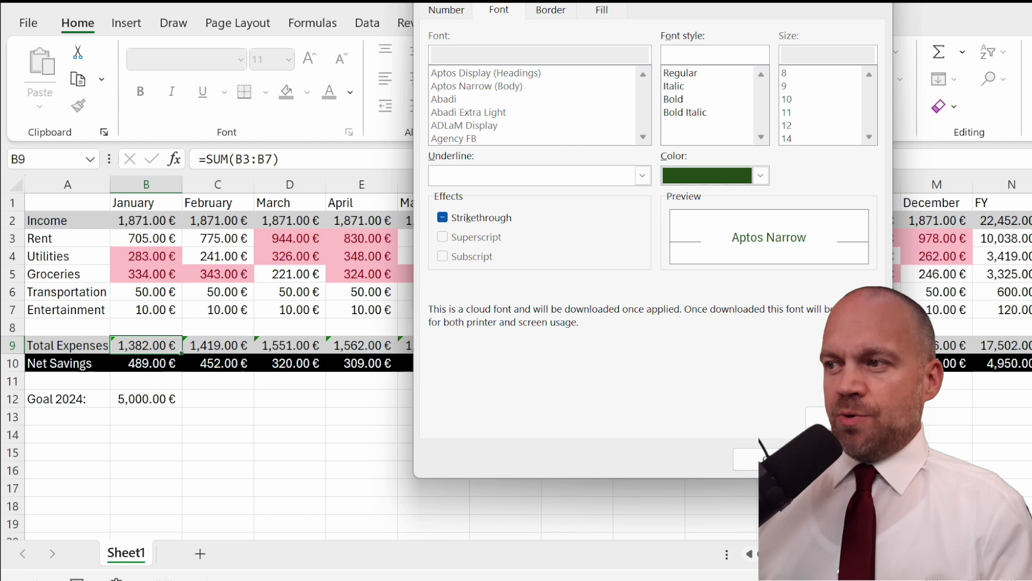
{"action": "left_click", "coordinate": [759, 178]}
{"action": "left_click", "coordinate": [806, 315]}
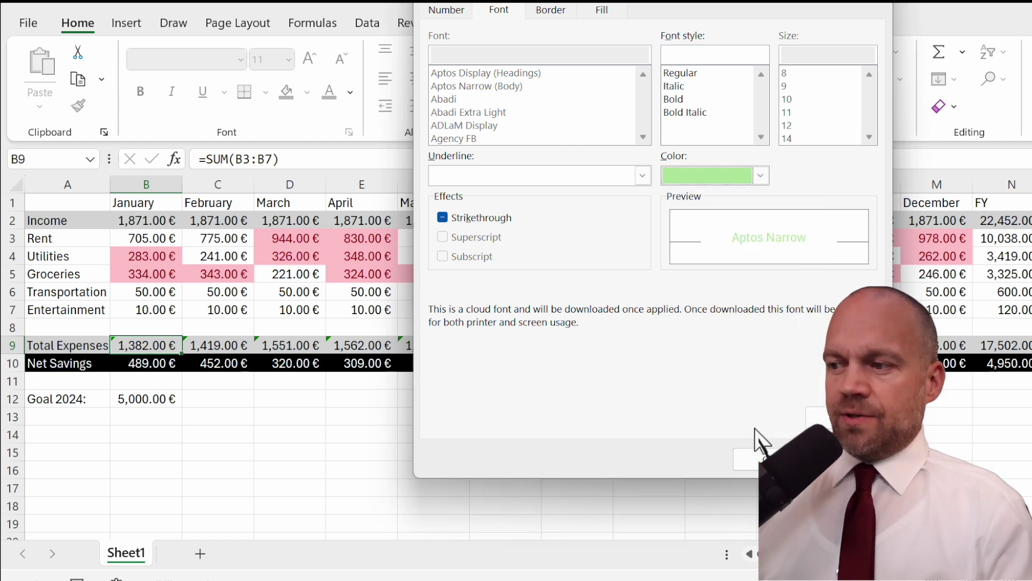
{"action": "left_click", "coordinate": [759, 458]}
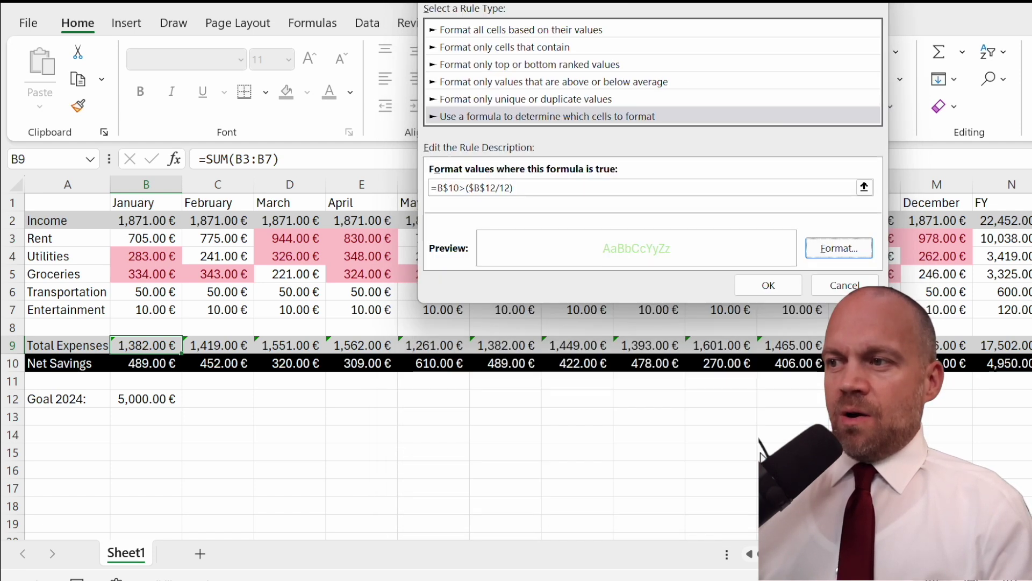
{"action": "left_click", "coordinate": [779, 290]}
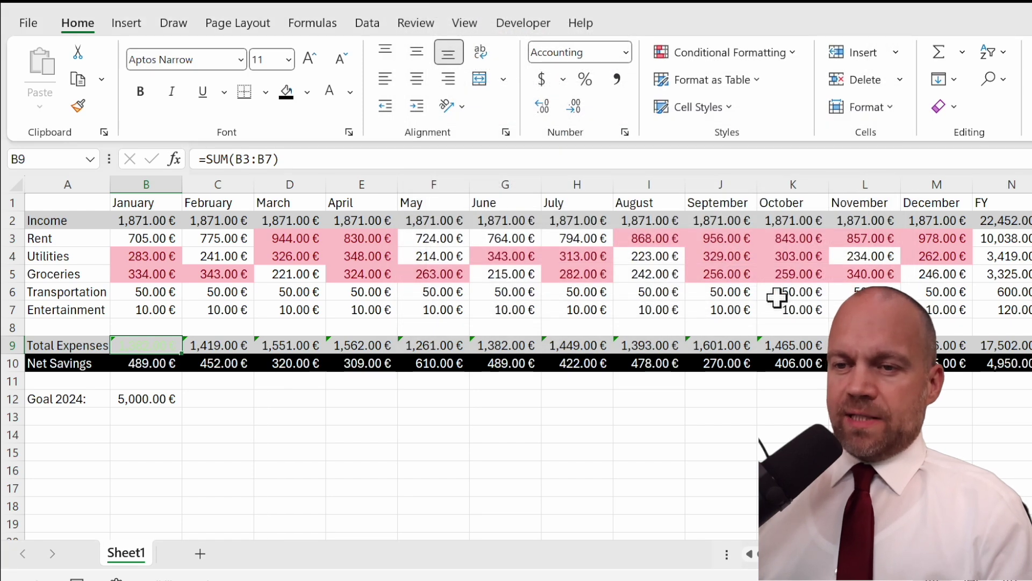
Edit the B9 rule in Manage Rules so its font colour is dark green
{"action": "left_click", "coordinate": [785, 54]}
{"action": "left_click", "coordinate": [748, 333]}
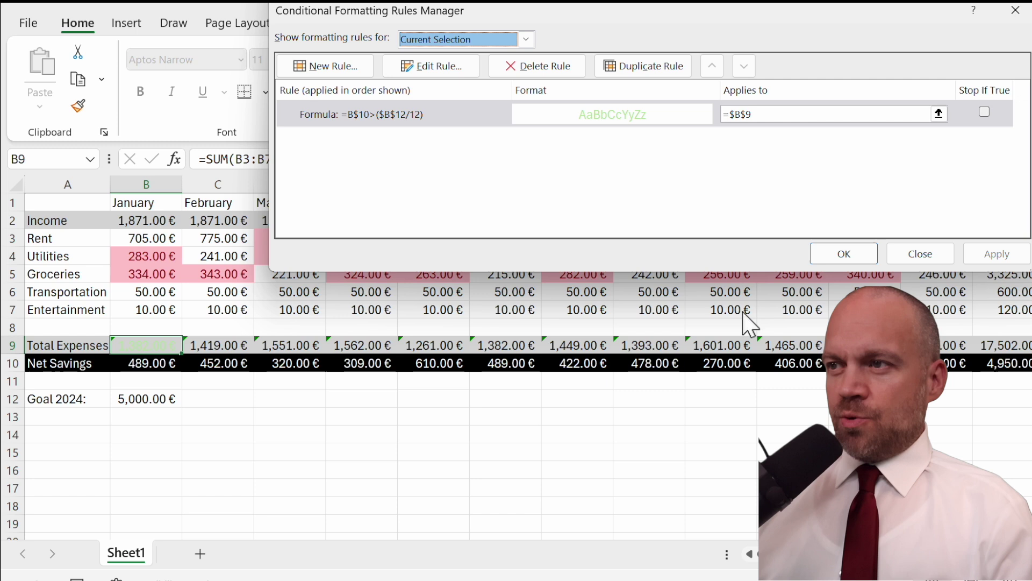
{"action": "left_click", "coordinate": [648, 122]}
{"action": "double_click", "coordinate": [618, 121]}
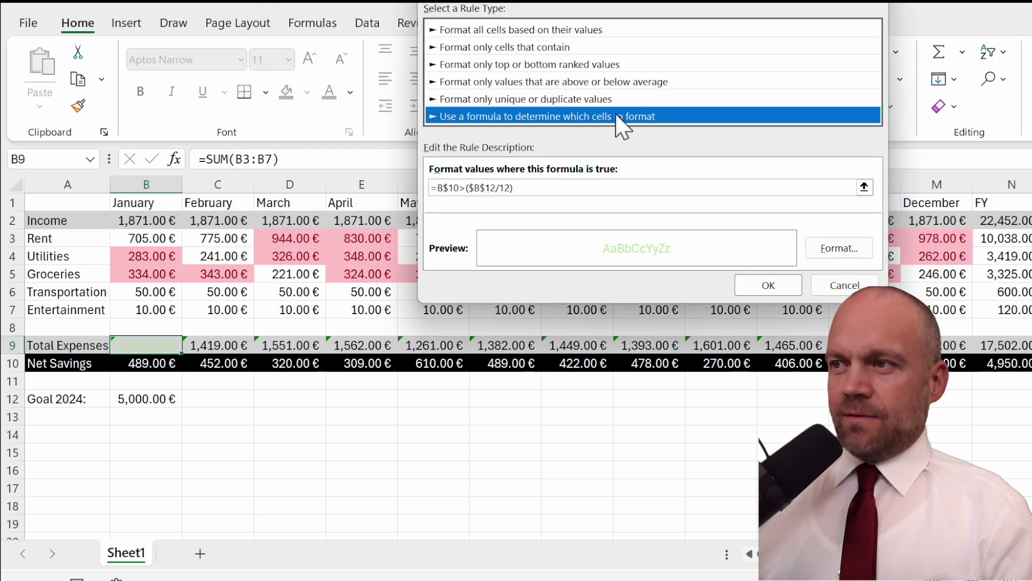
{"action": "left_click", "coordinate": [820, 256]}
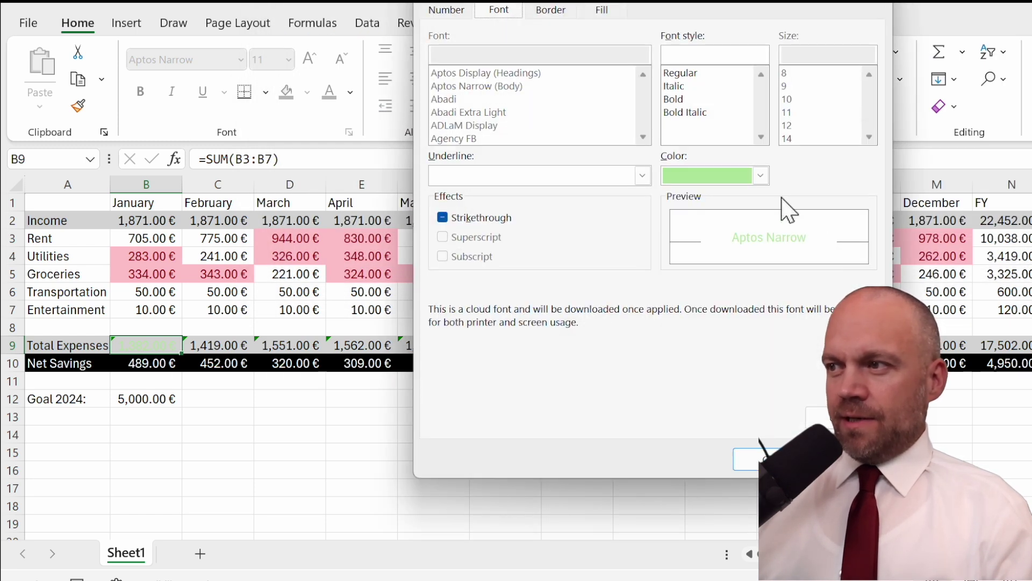
{"action": "left_click", "coordinate": [761, 175]}
{"action": "left_click", "coordinate": [808, 322]}
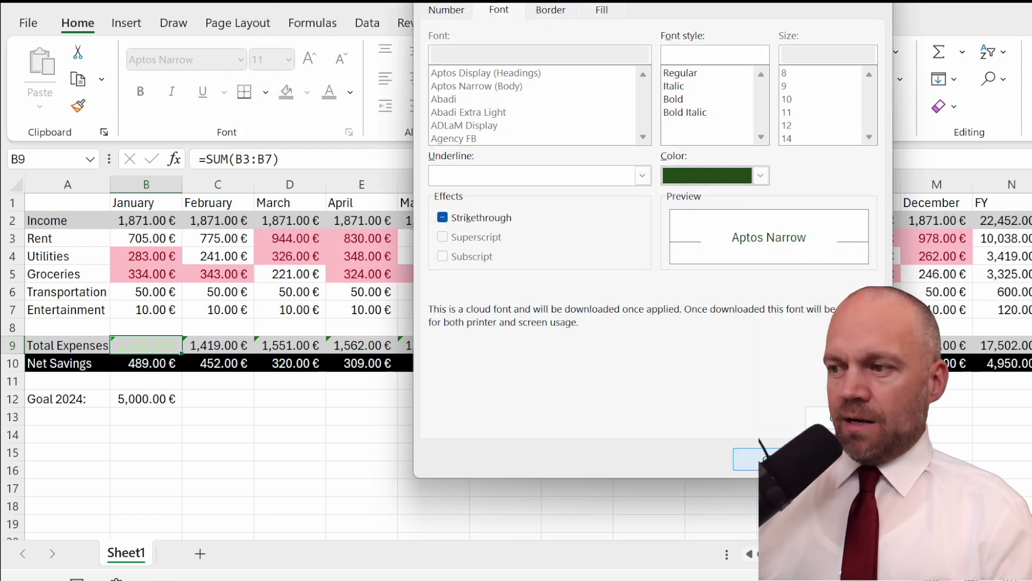
{"action": "left_click", "coordinate": [748, 459]}
{"action": "left_click", "coordinate": [774, 286]}
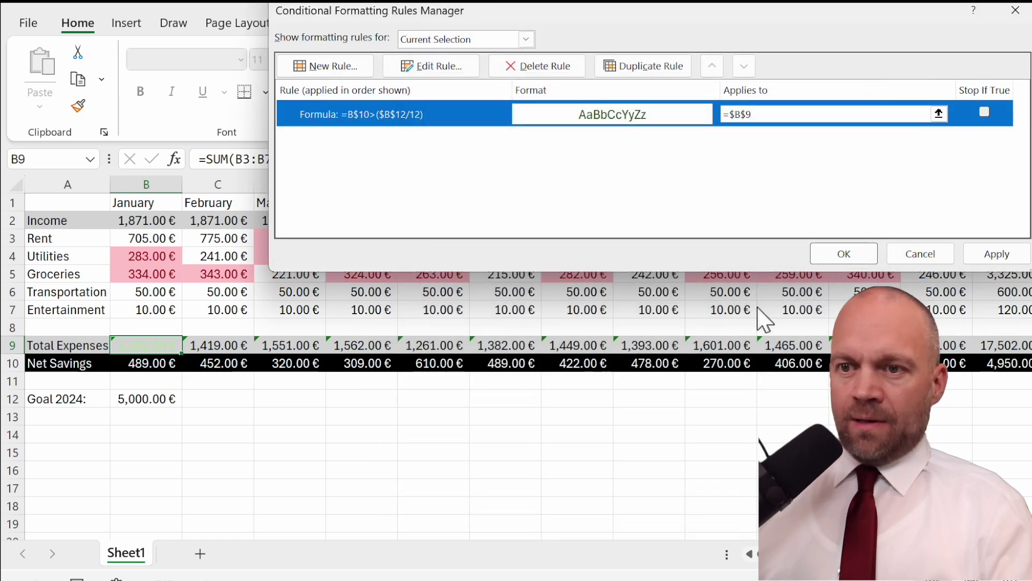
{"action": "left_click", "coordinate": [845, 253]}
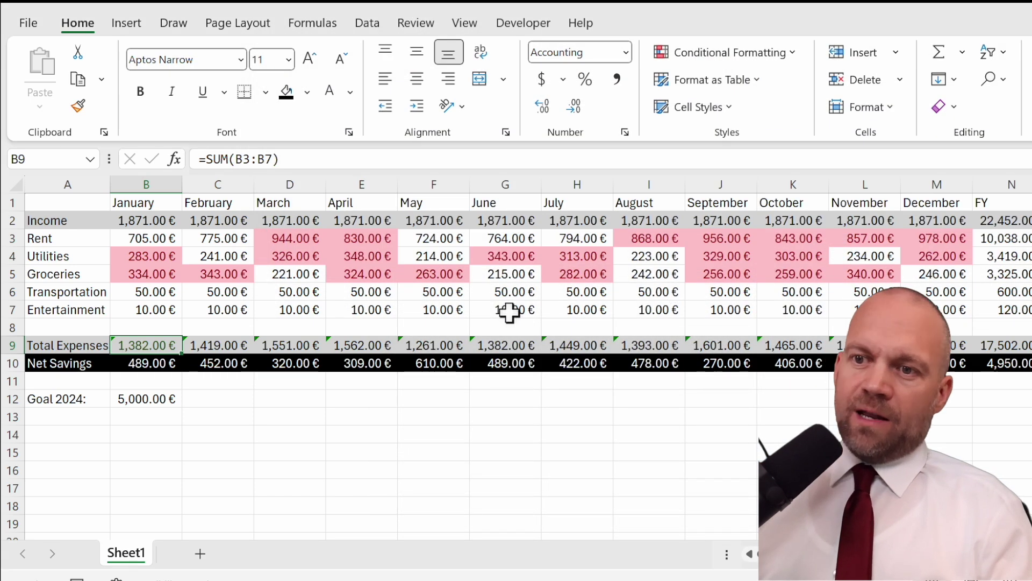
Copy B9's conditional formatting across C9:M9 with Format Painter
{"action": "left_click", "coordinate": [78, 105]}
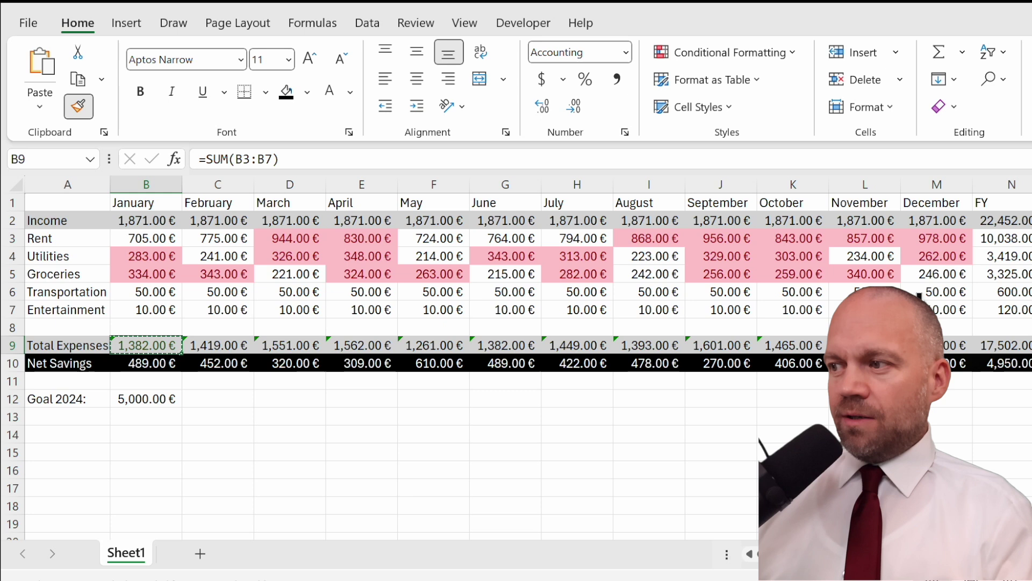
{"action": "left_click_drag", "start_coordinate": [945, 344], "coordinate": [146, 345]}
{"action": "left_click", "coordinate": [723, 417]}
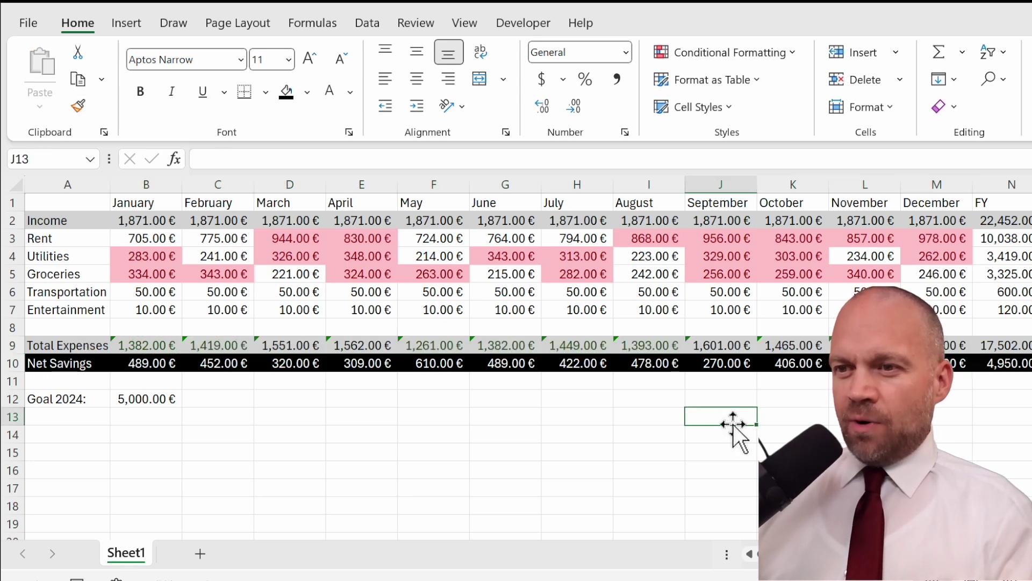
Review the monthly totals and select all twelve Total Expenses cells B9:M9
{"action": "left_click_drag", "start_coordinate": [287, 345], "coordinate": [379, 345]}
{"action": "left_click_drag", "start_coordinate": [734, 343], "coordinate": [937, 345]}
{"action": "left_click", "coordinate": [760, 422]}
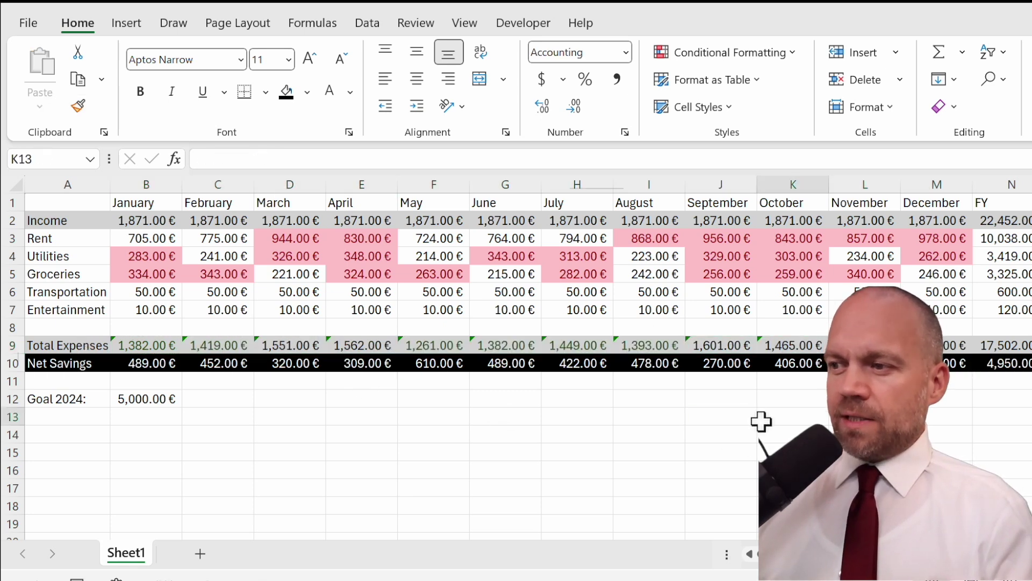
{"action": "left_click", "coordinate": [165, 341]}
{"action": "left_click_drag", "start_coordinate": [165, 341], "coordinate": [850, 345]}
{"action": "left_click", "coordinate": [411, 466]}
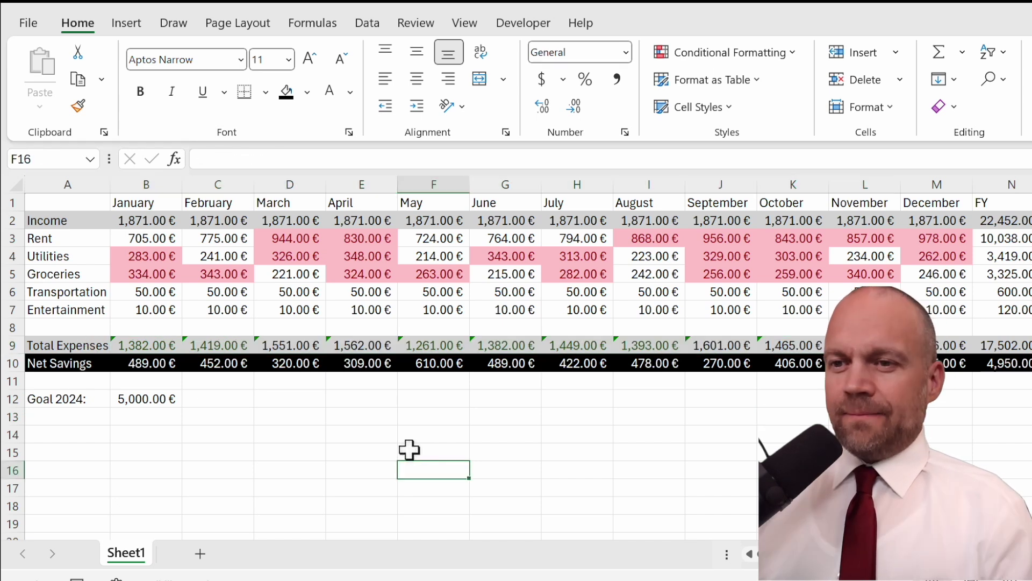
{"action": "left_click_drag", "start_coordinate": [162, 349], "coordinate": [937, 345]}
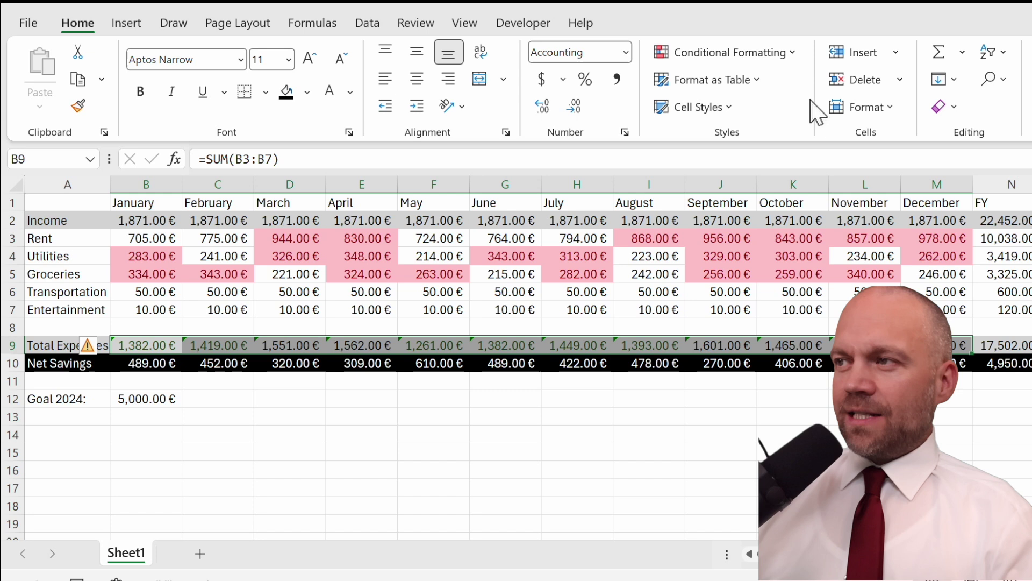
Change the goal-check rule to =B$10<($B$12/12) with red font colour
{"action": "left_click", "coordinate": [788, 53]}
{"action": "left_click", "coordinate": [721, 333]}
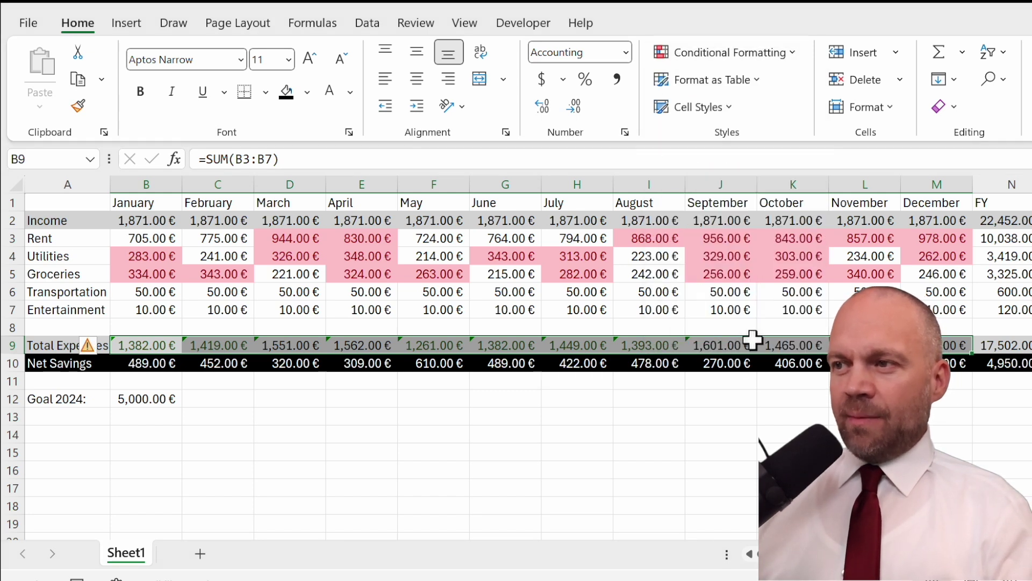
{"action": "left_click", "coordinate": [380, 132]}
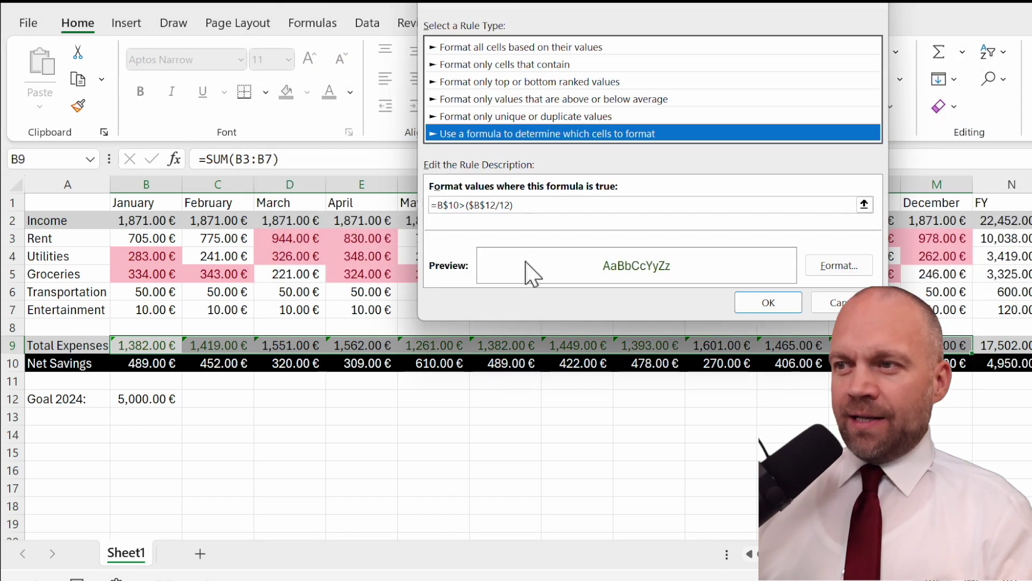
{"action": "left_click", "coordinate": [464, 205]}
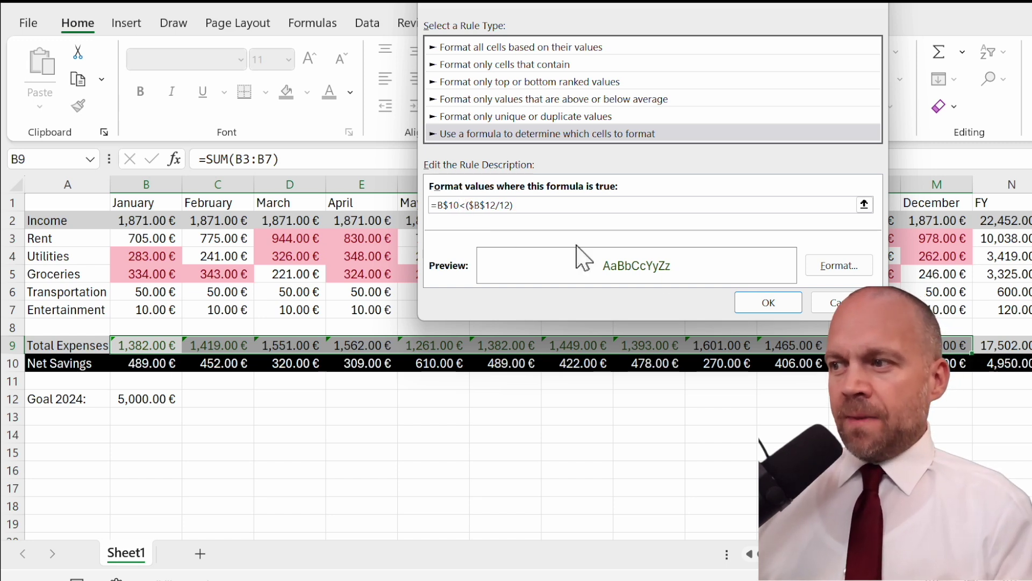
{"action": "left_click", "coordinate": [818, 265]}
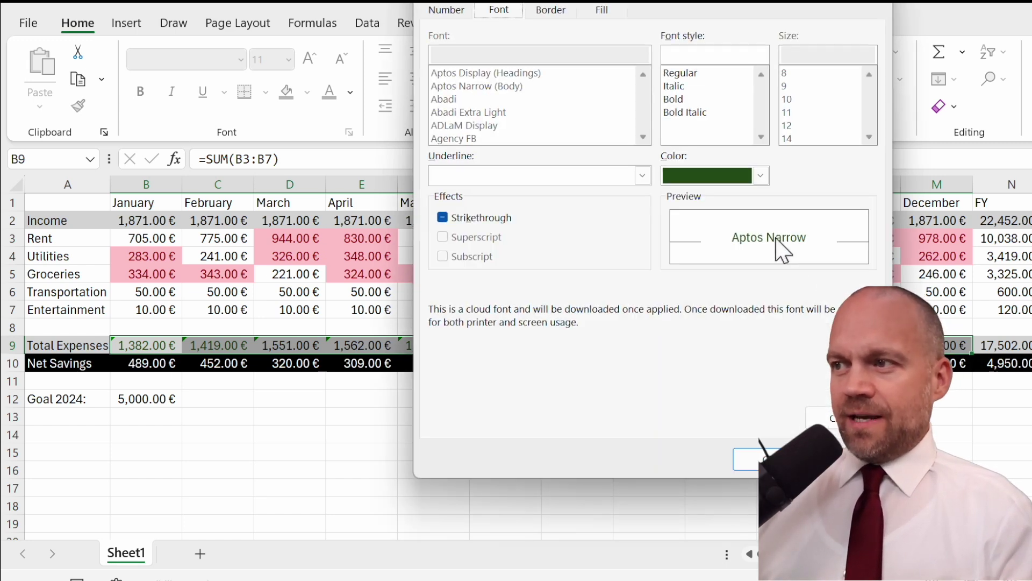
{"action": "left_click", "coordinate": [762, 176]}
{"action": "left_click", "coordinate": [686, 376]}
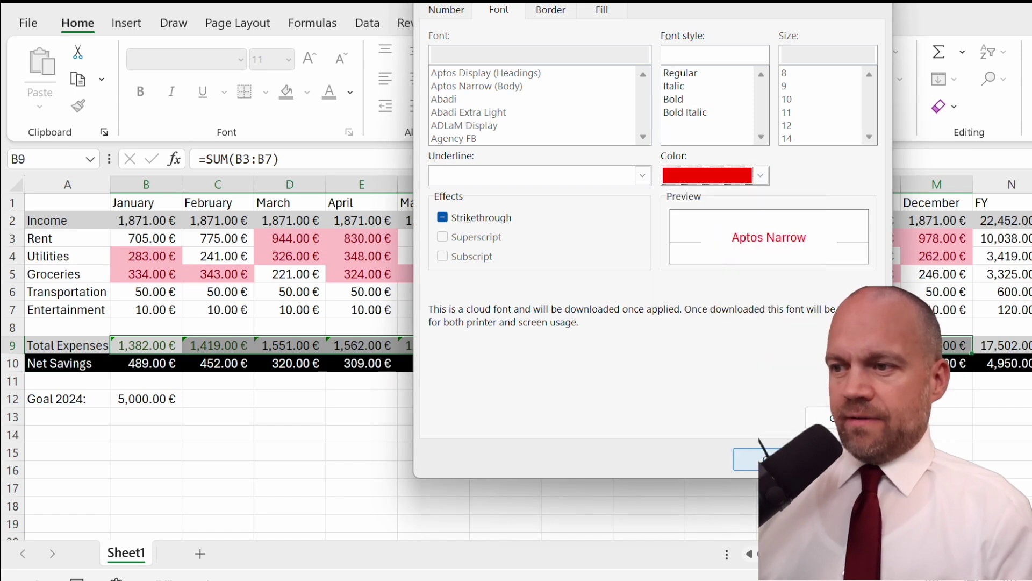
{"action": "left_click", "coordinate": [773, 454]}
{"action": "left_click", "coordinate": [768, 302]}
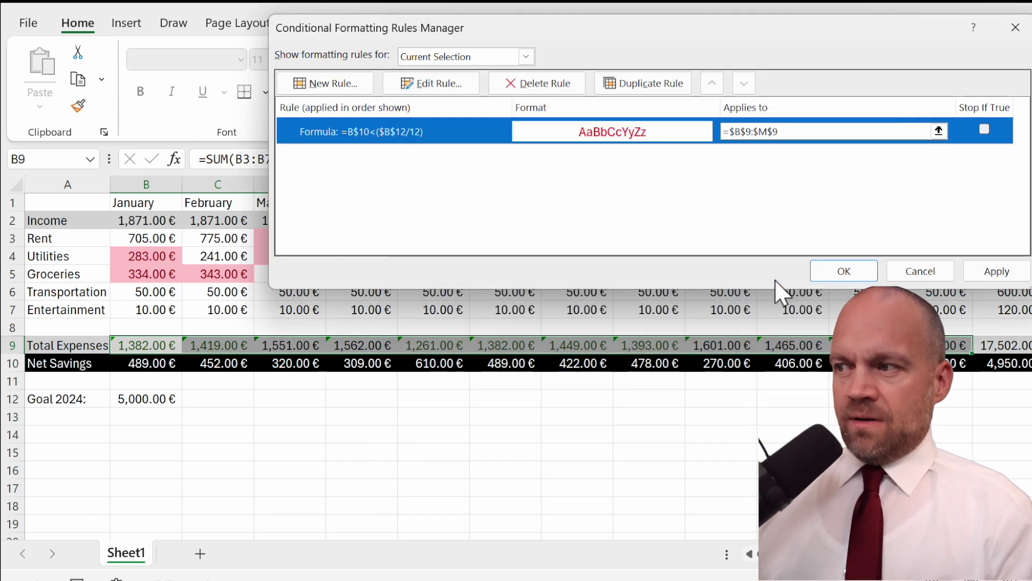
{"action": "left_click", "coordinate": [844, 271]}
{"action": "left_click", "coordinate": [482, 500]}
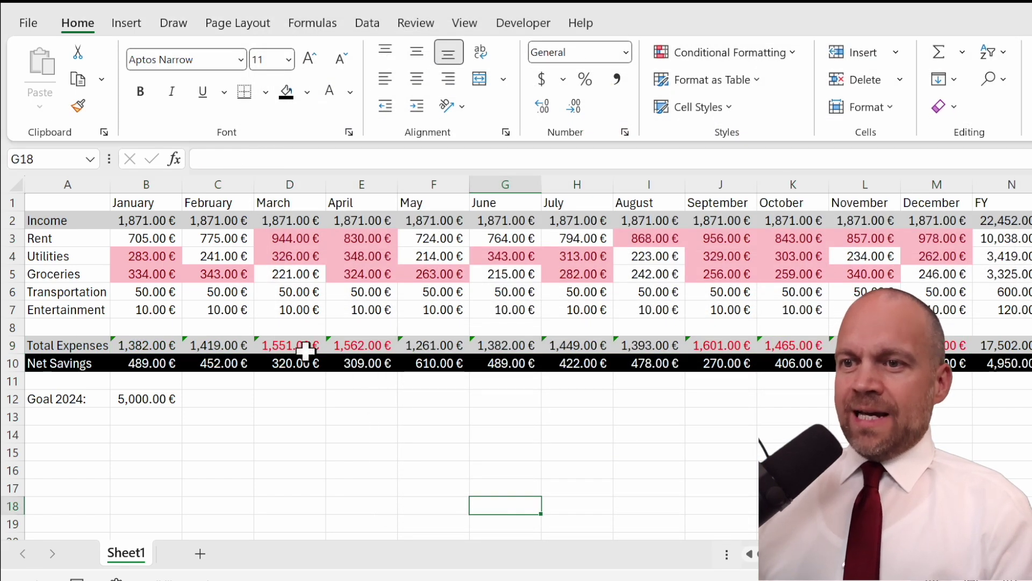
Check the red March and April totals and their net savings, then mark space below the table
{"action": "left_click_drag", "start_coordinate": [305, 350], "coordinate": [372, 351]}
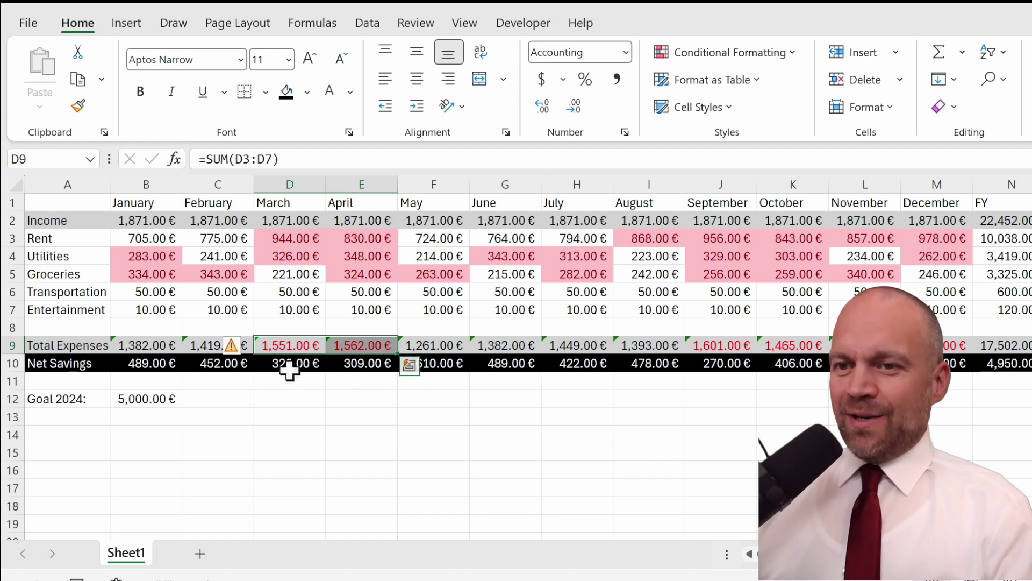
{"action": "left_click_drag", "start_coordinate": [290, 371], "coordinate": [358, 364]}
{"action": "left_click", "coordinate": [649, 399]}
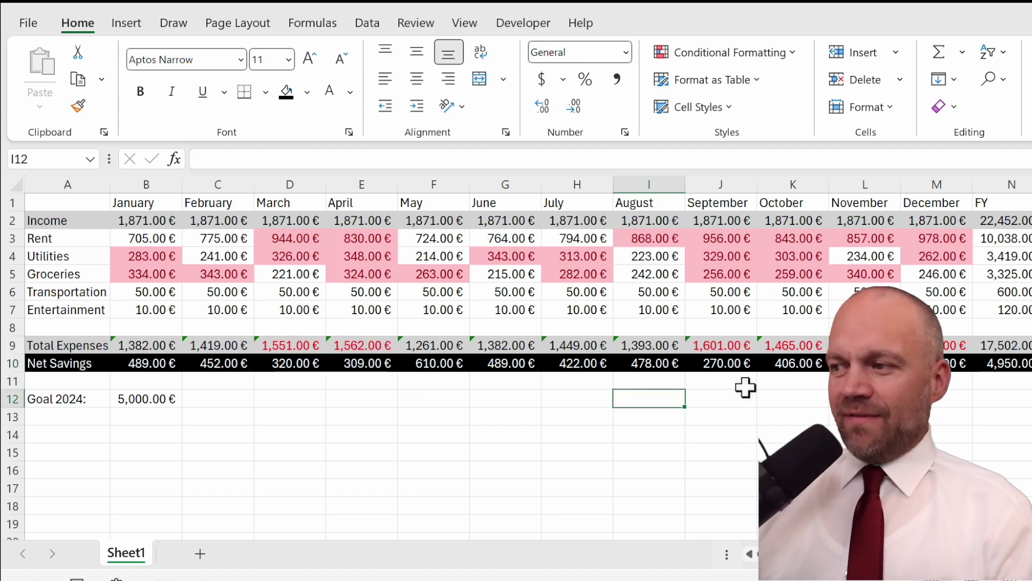
{"action": "left_click", "coordinate": [218, 470]}
{"action": "left_click", "coordinate": [314, 456]}
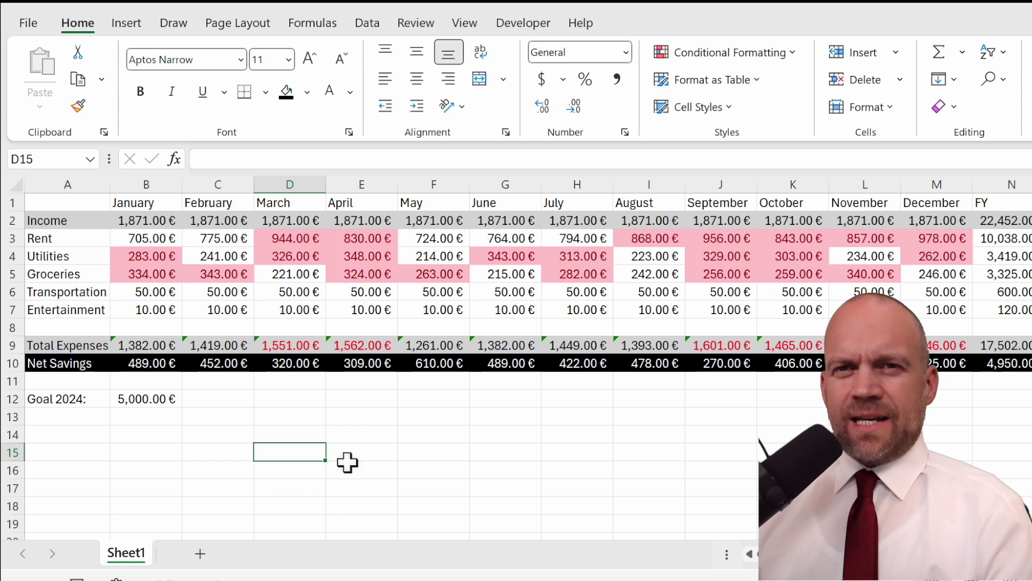
{"action": "left_click_drag", "start_coordinate": [298, 417], "coordinate": [506, 481]}
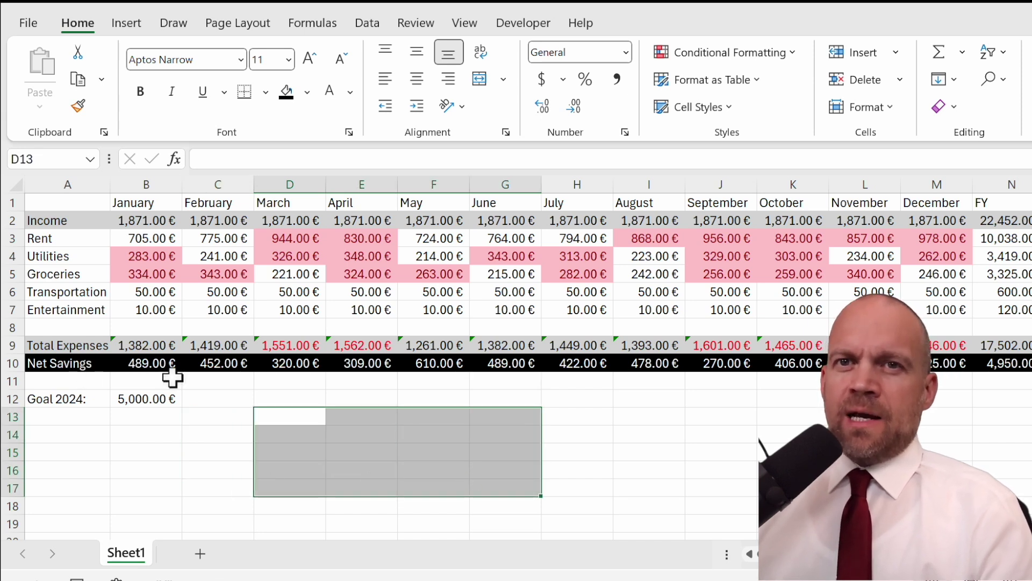
{"action": "left_click", "coordinate": [102, 398]}
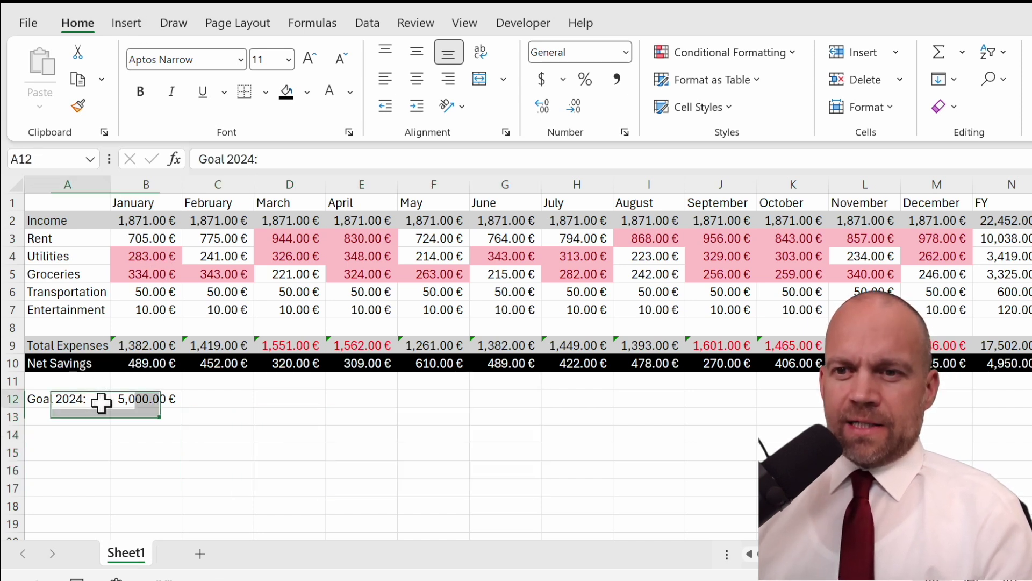
Insert a clustered column chart of Total Expenses, enlarge it, and move 'Goal 2024:' to O1
{"action": "left_click_drag", "start_coordinate": [83, 342], "coordinate": [947, 345]}
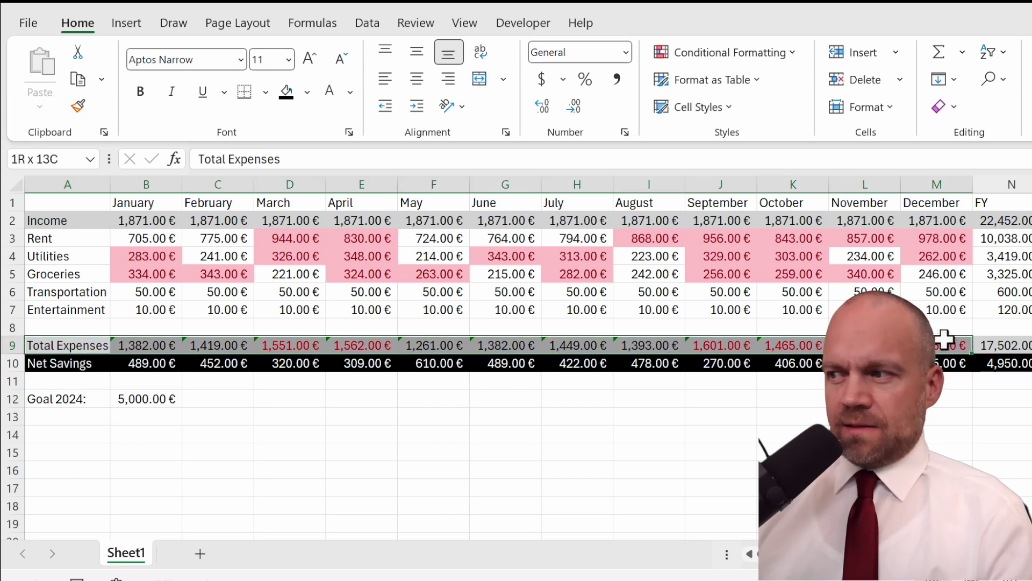
{"action": "left_click", "coordinate": [127, 25]}
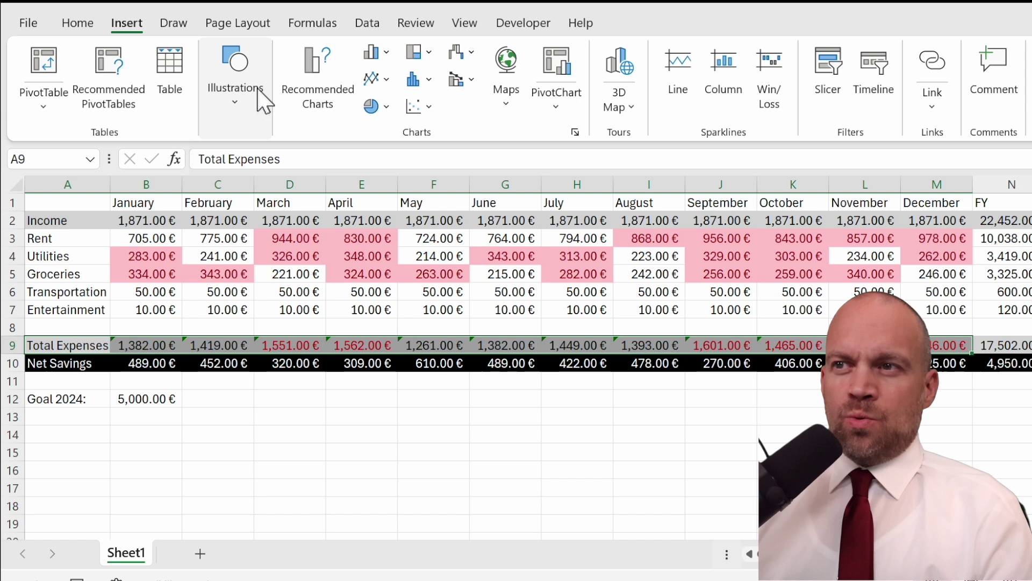
{"action": "left_click", "coordinate": [389, 53]}
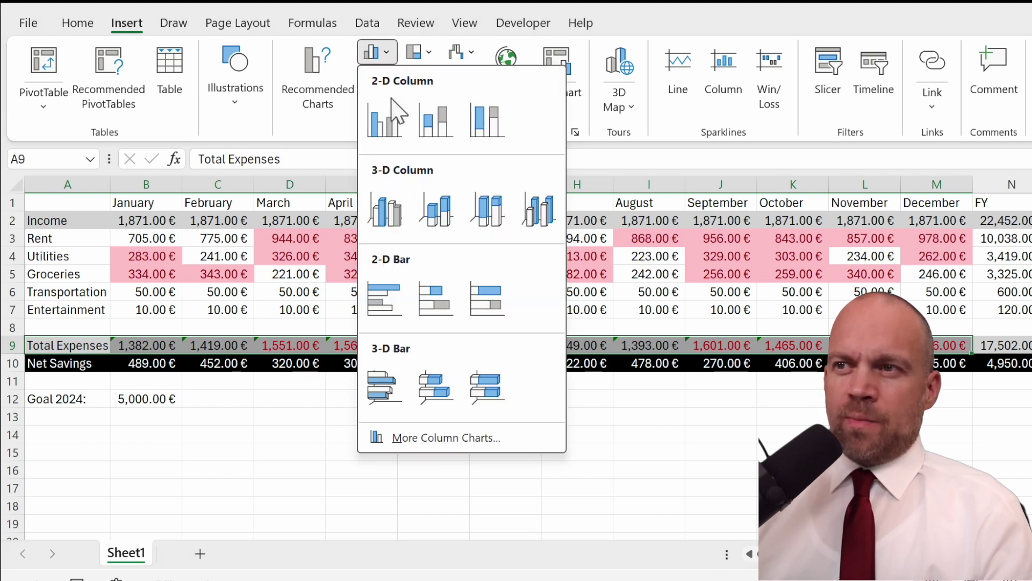
{"action": "left_click", "coordinate": [390, 110]}
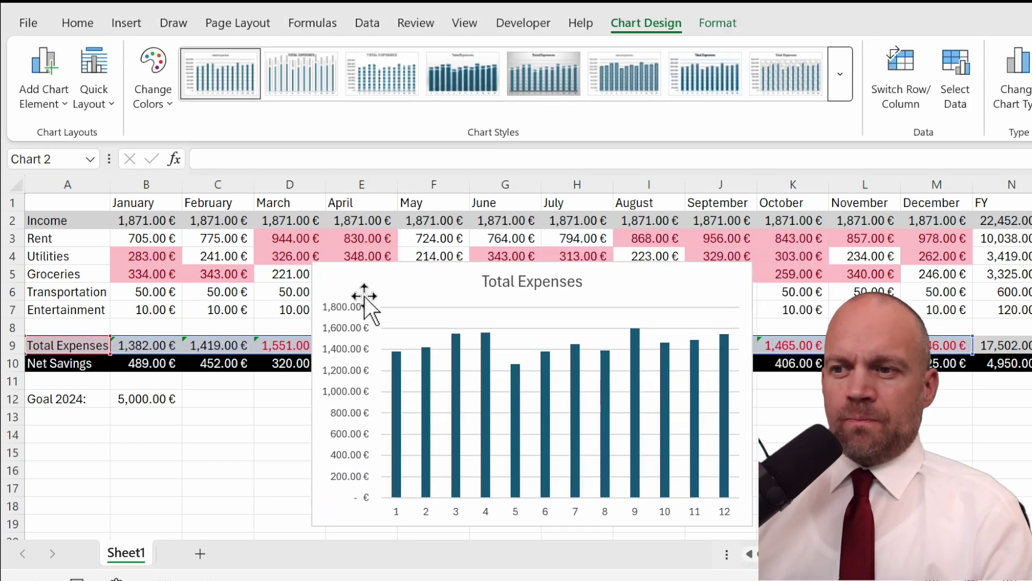
{"action": "left_click_drag", "start_coordinate": [365, 296], "coordinate": [350, 296]}
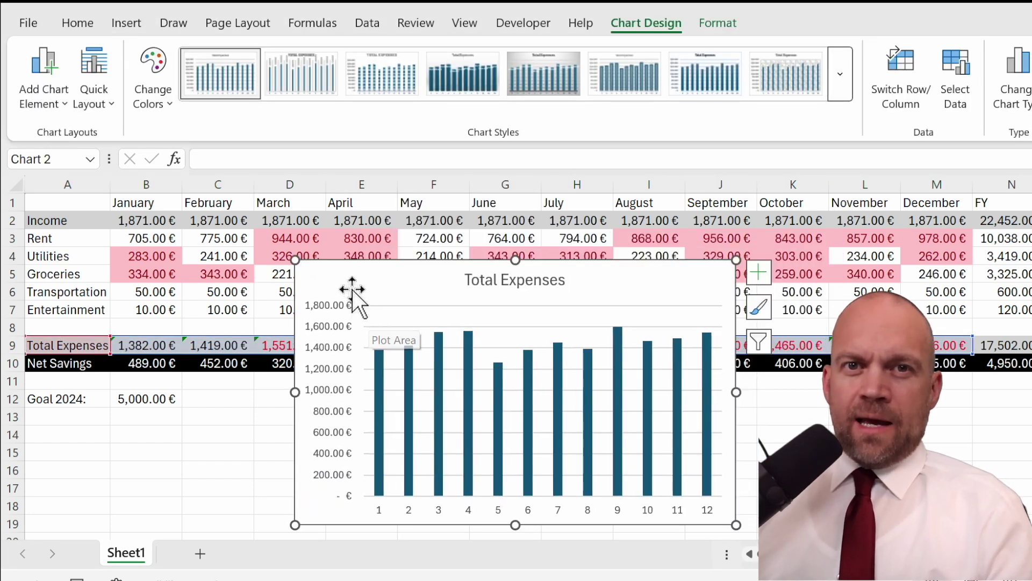
{"action": "left_click_drag", "start_coordinate": [296, 261], "coordinate": [963, 239]}
{"action": "left_click", "coordinate": [84, 398]}
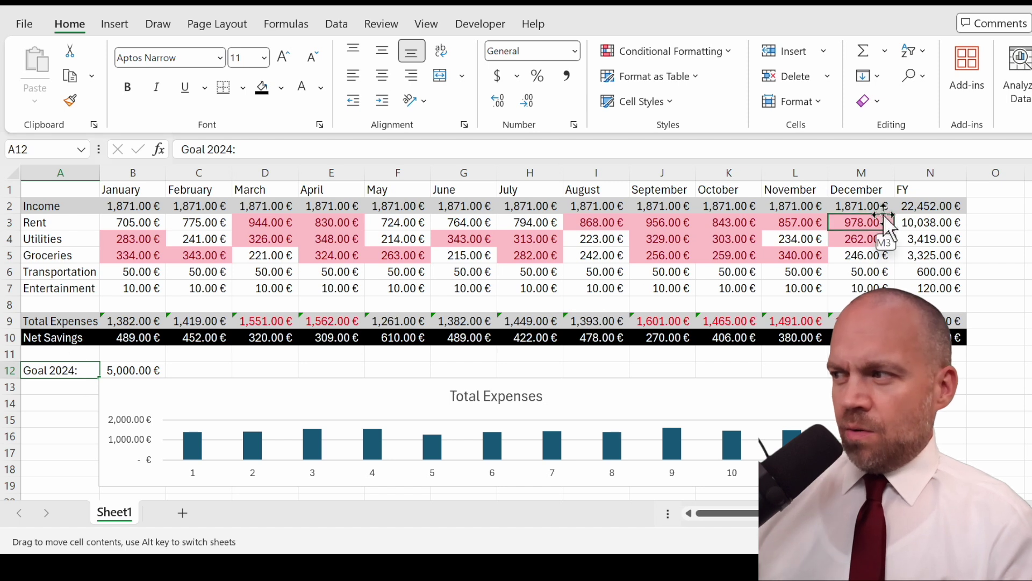
{"action": "left_click_drag", "start_coordinate": [884, 226], "coordinate": [995, 191]}
Move the 5,000 € goal to P1 and place the chart just below the table
{"action": "left_click", "coordinate": [137, 367]}
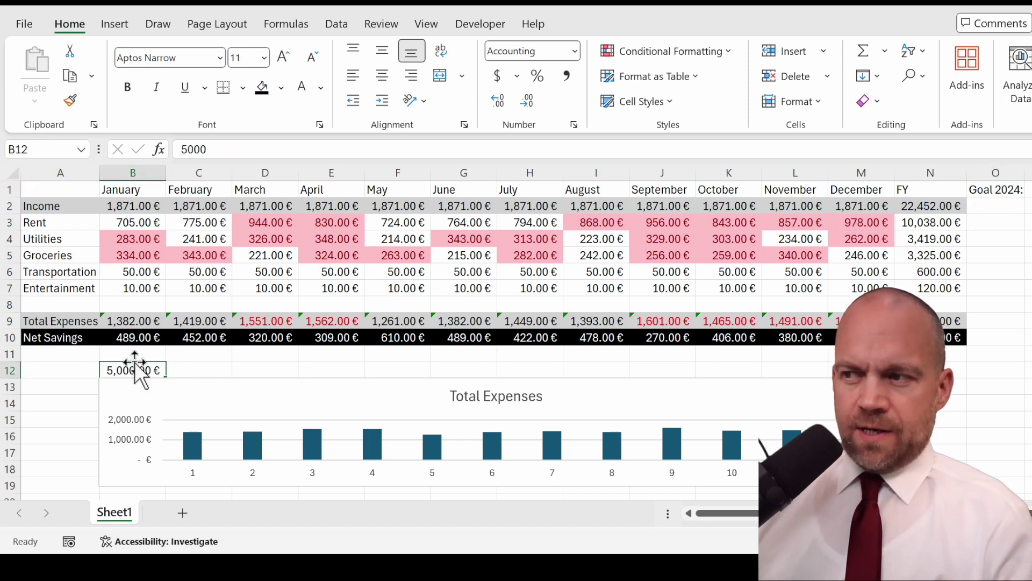
{"action": "left_click_drag", "start_coordinate": [136, 364], "coordinate": [1020, 189]}
{"action": "left_click_drag", "start_coordinate": [127, 401], "coordinate": [60, 370]}
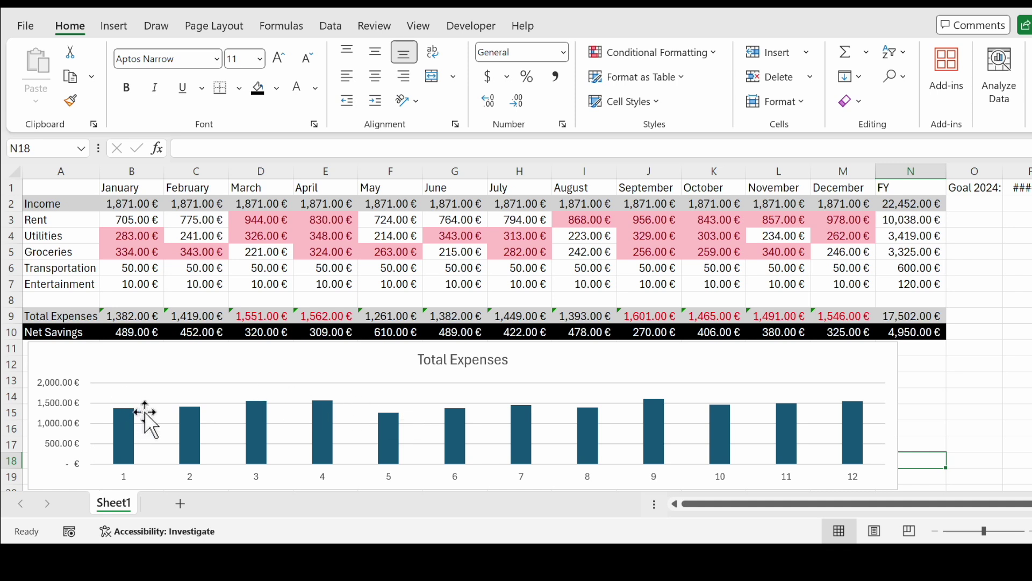
Set the chart's vertical axis minimum to 1,000 €
{"action": "left_click", "coordinate": [66, 415]}
{"action": "left_click", "coordinate": [66, 417]}
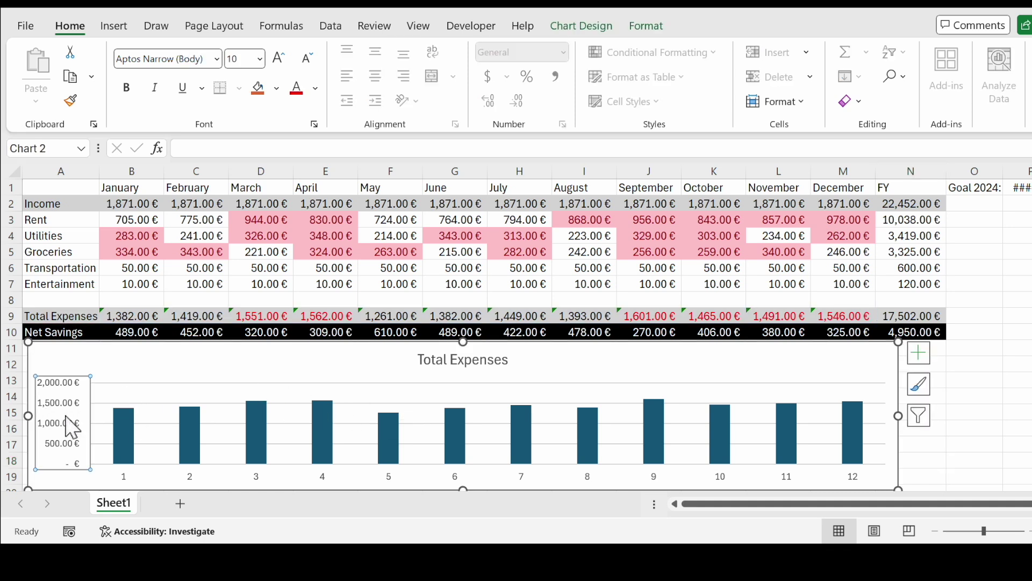
{"action": "right_click", "coordinate": [65, 417]}
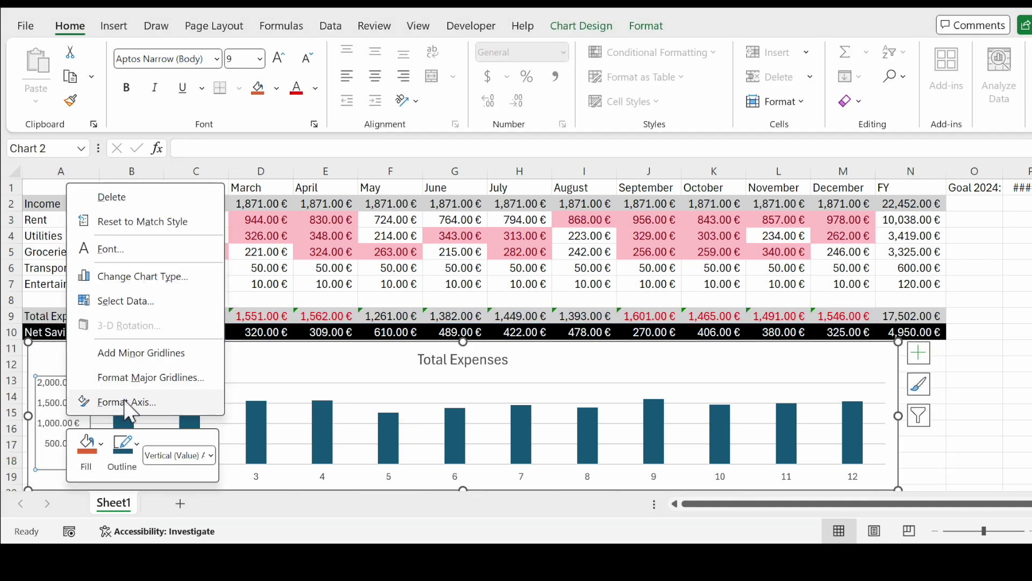
{"action": "left_click", "coordinate": [127, 402]}
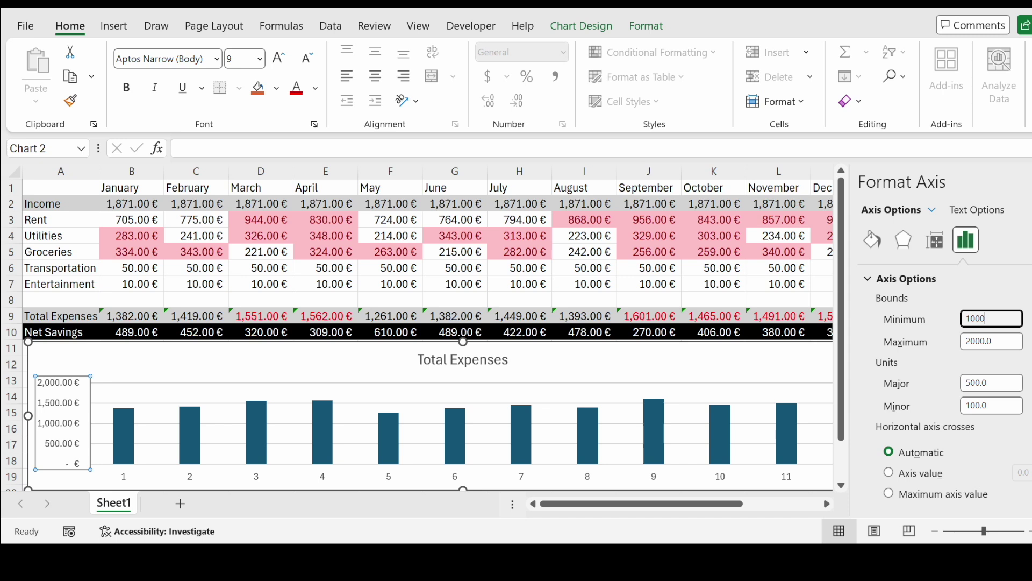
{"action": "key", "text": "Tab"}
{"action": "key", "text": "Escape"}
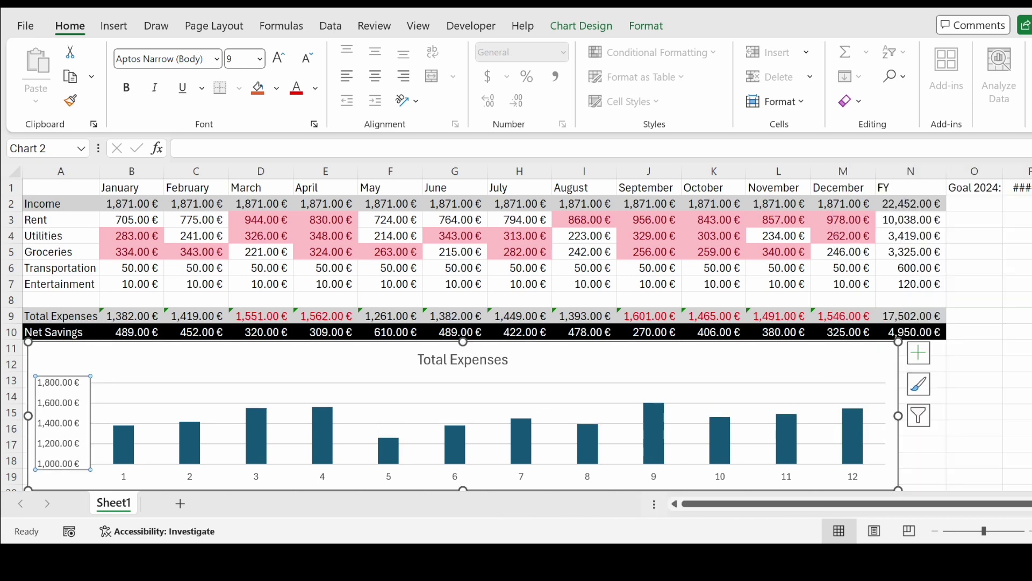
{"action": "left_click", "coordinate": [1022, 380]}
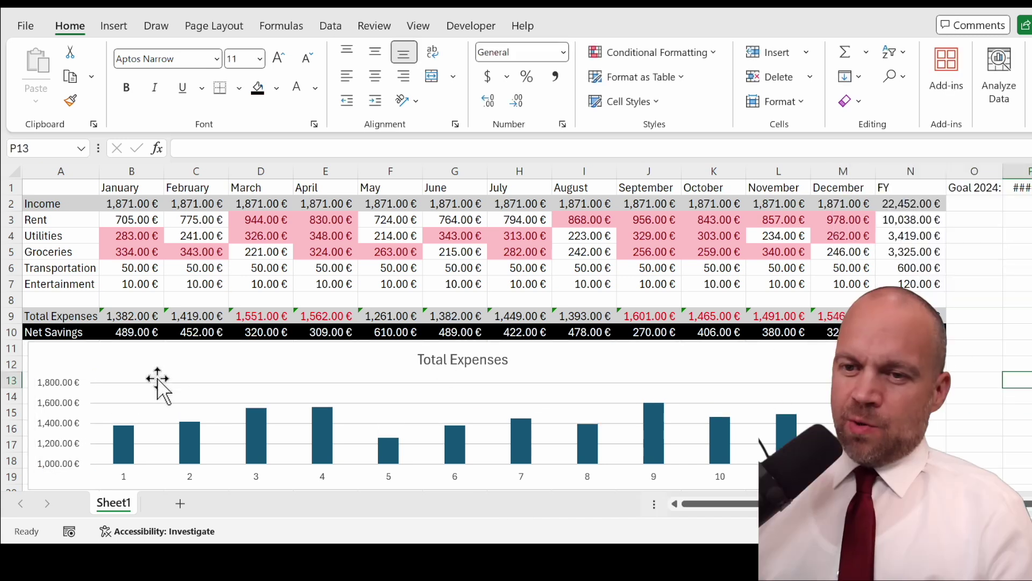